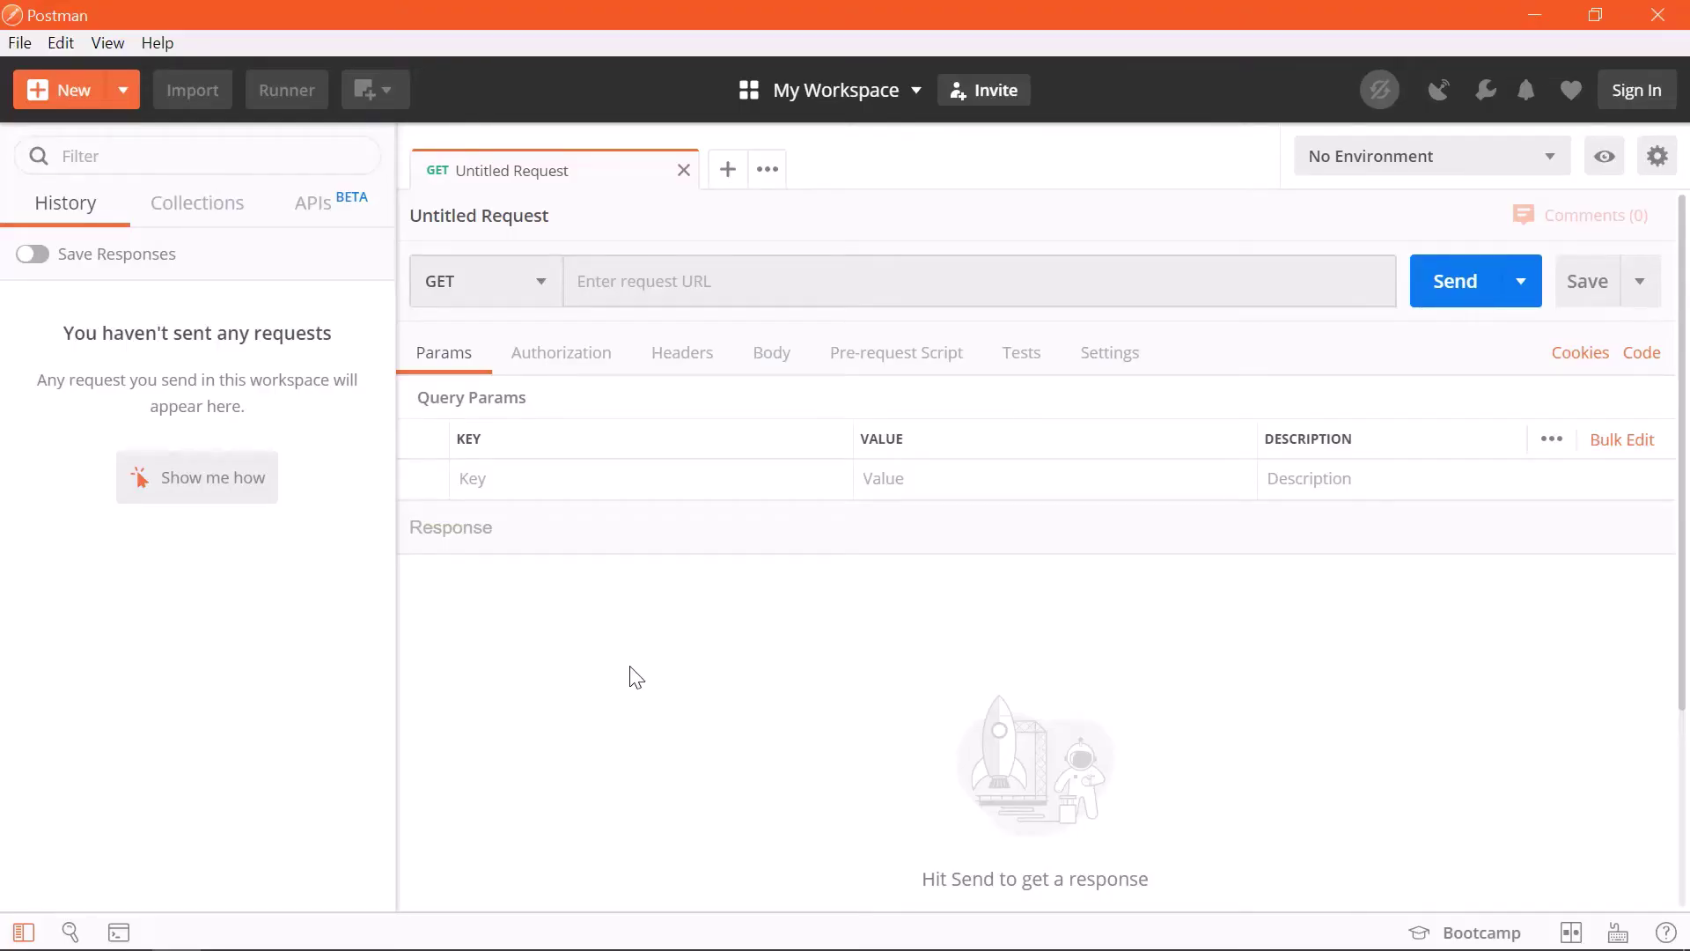
pyautogui.click(730, 271)
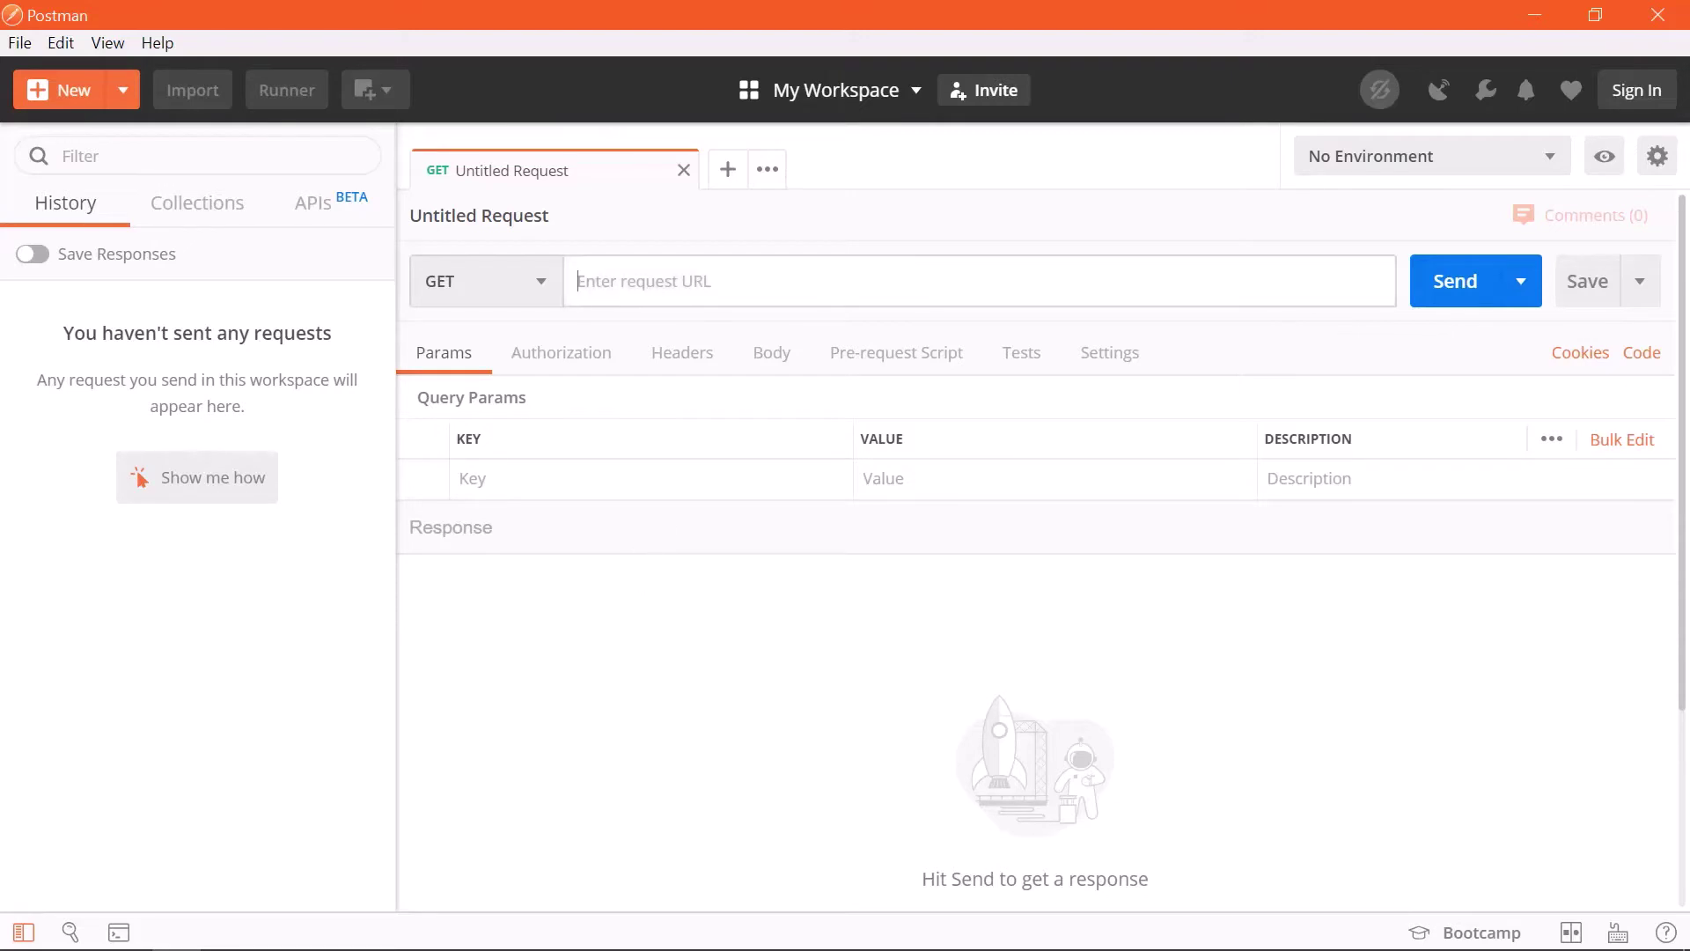
pyautogui.write('http://localhost:8000/alpha/api/v1/echo')
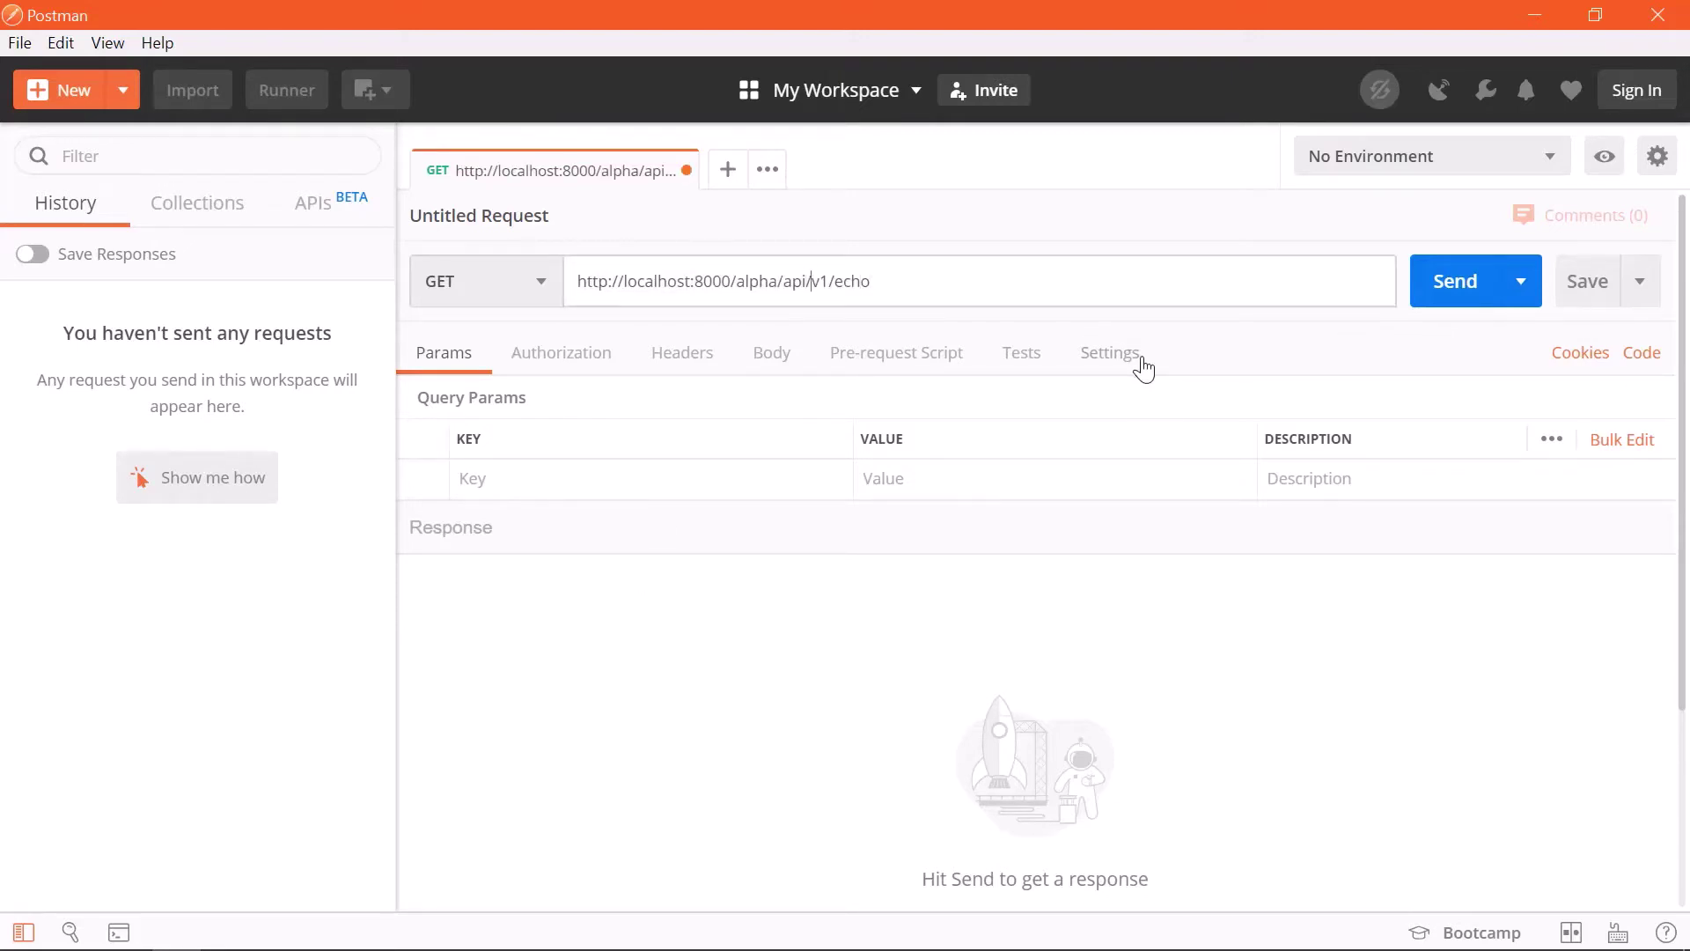
pyautogui.click(532, 286)
pyautogui.click(525, 380)
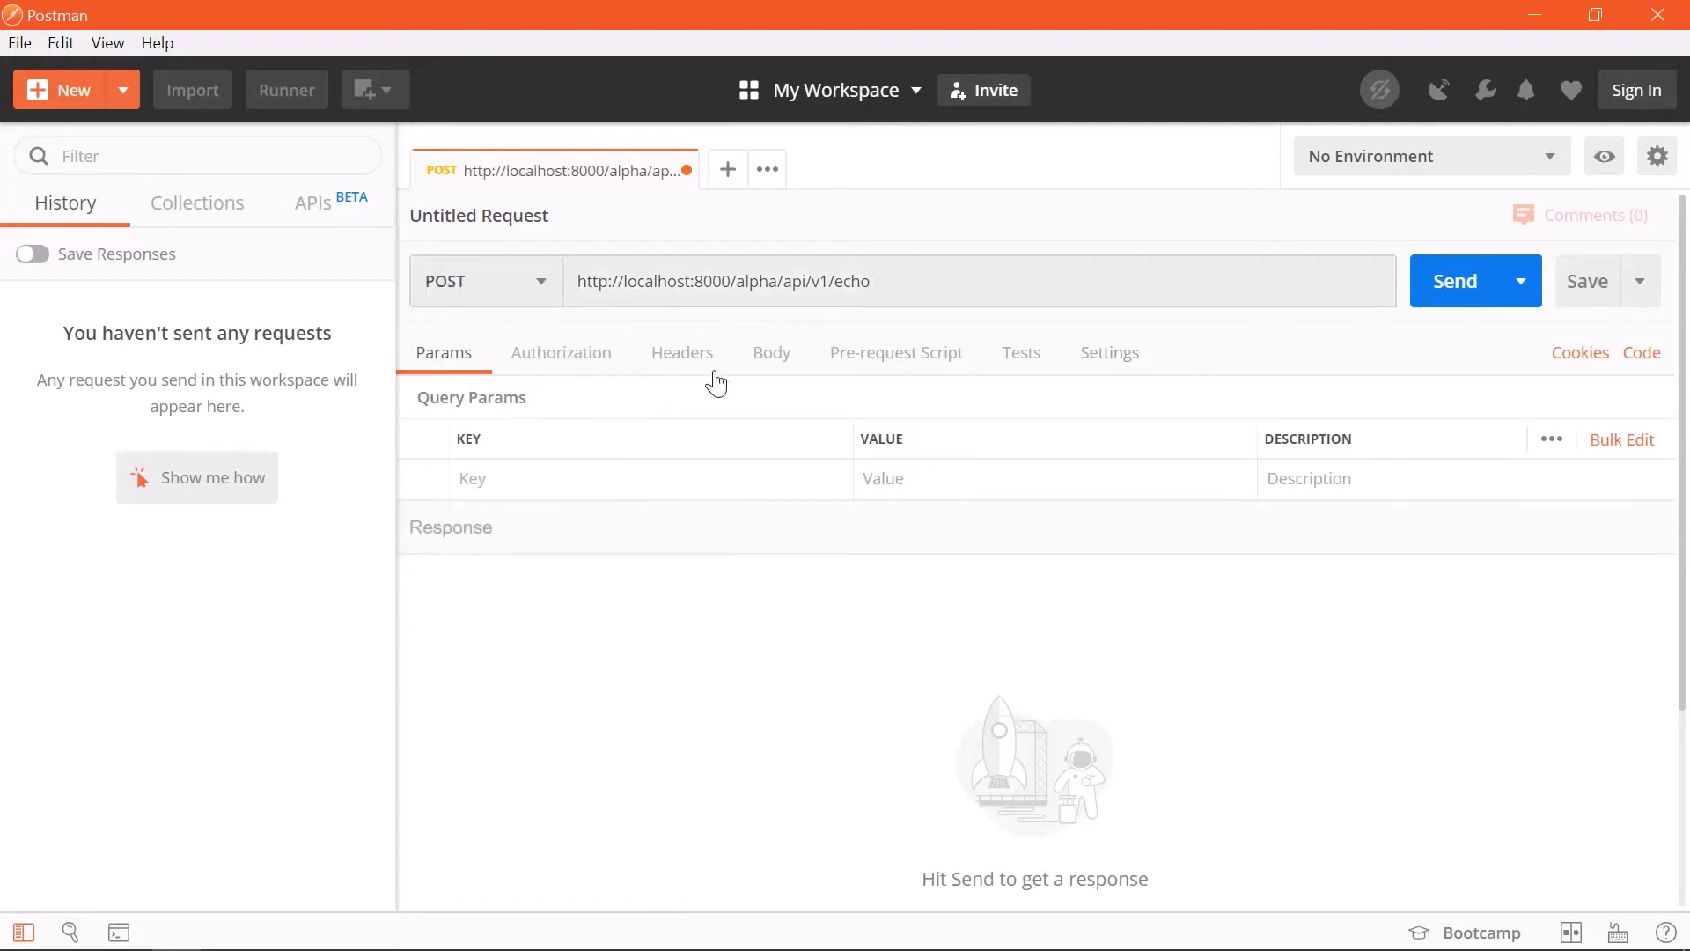
pyautogui.click(763, 354)
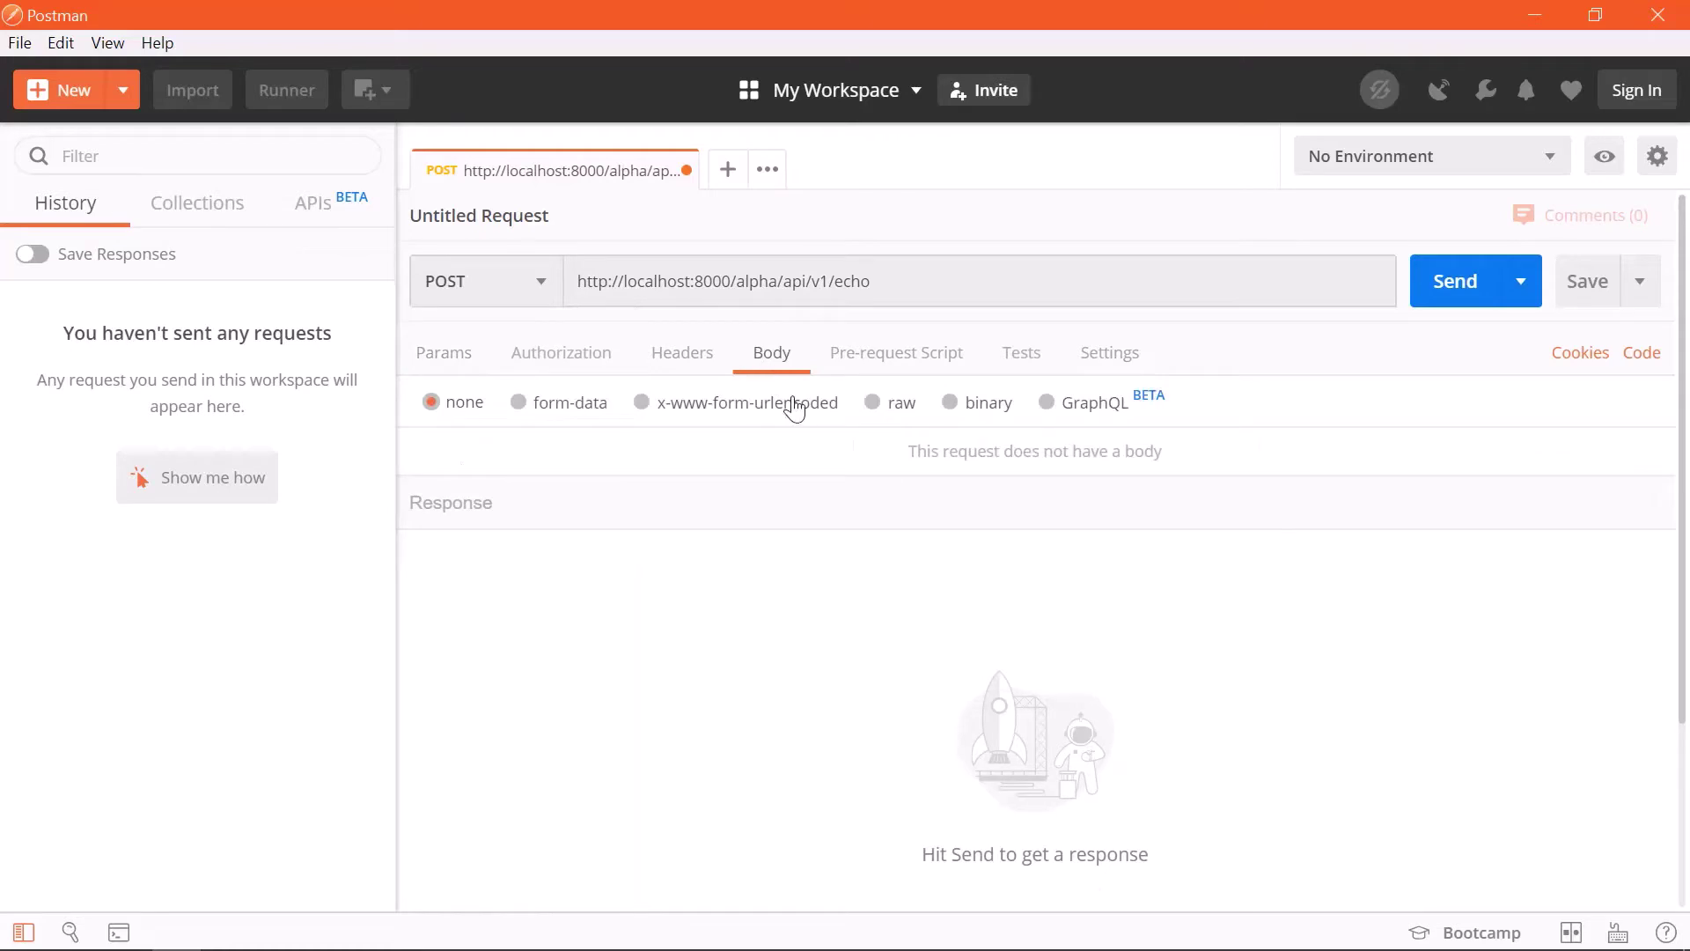
pyautogui.click(874, 403)
pyautogui.click(1222, 400)
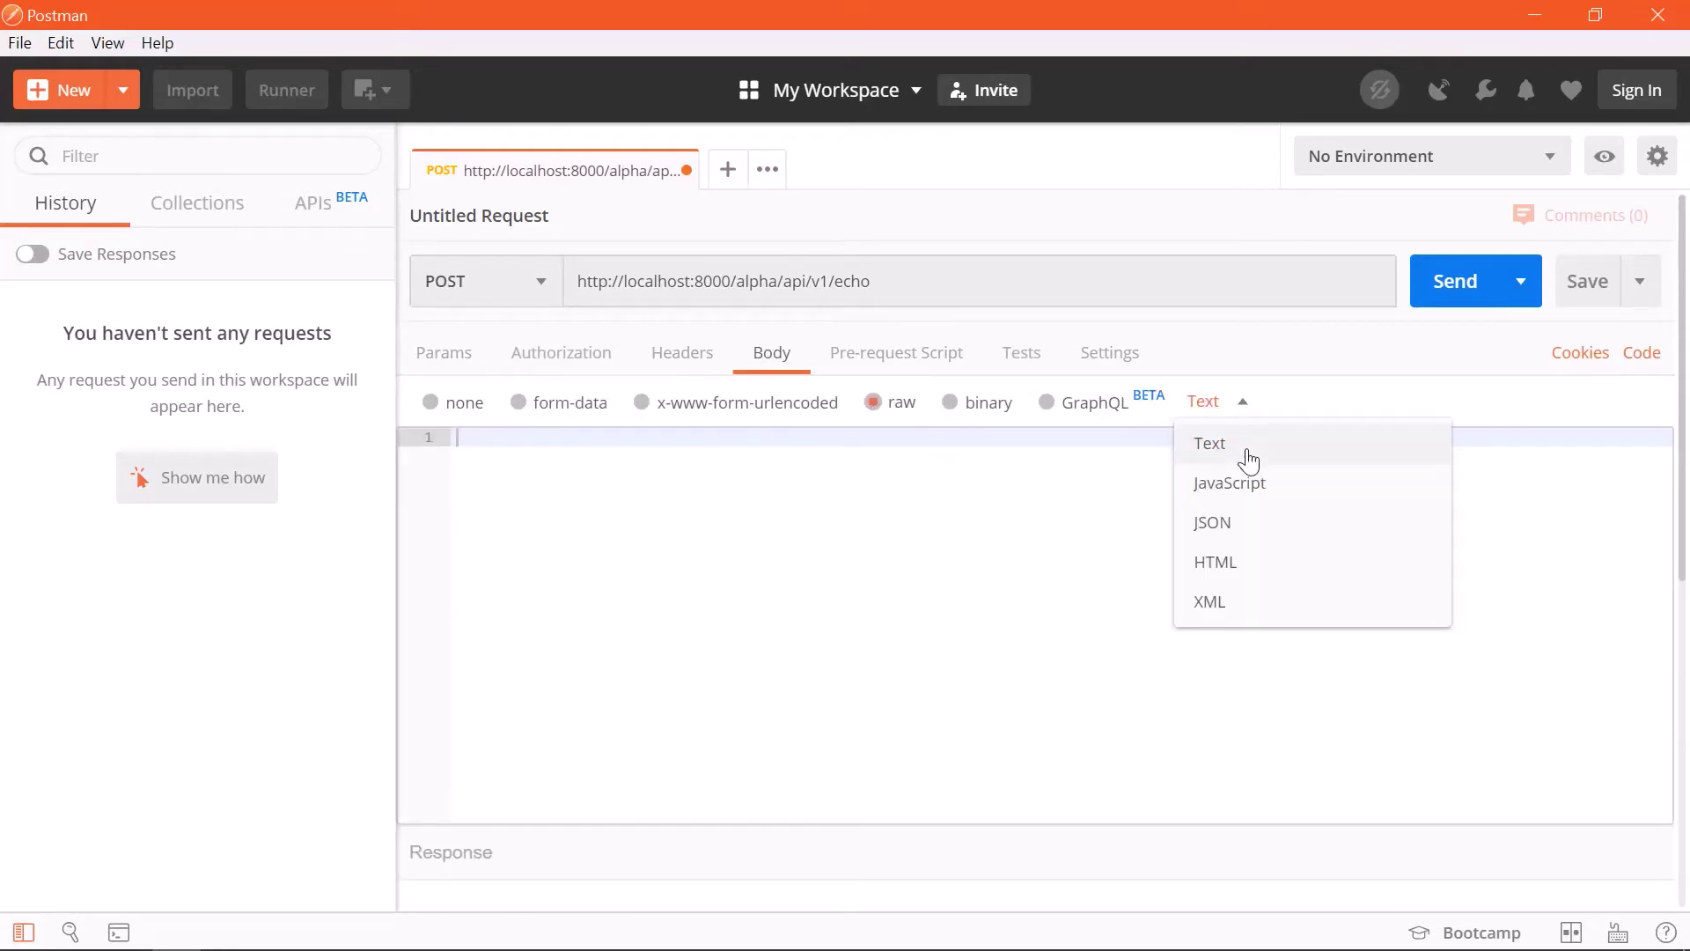
pyautogui.click(1230, 523)
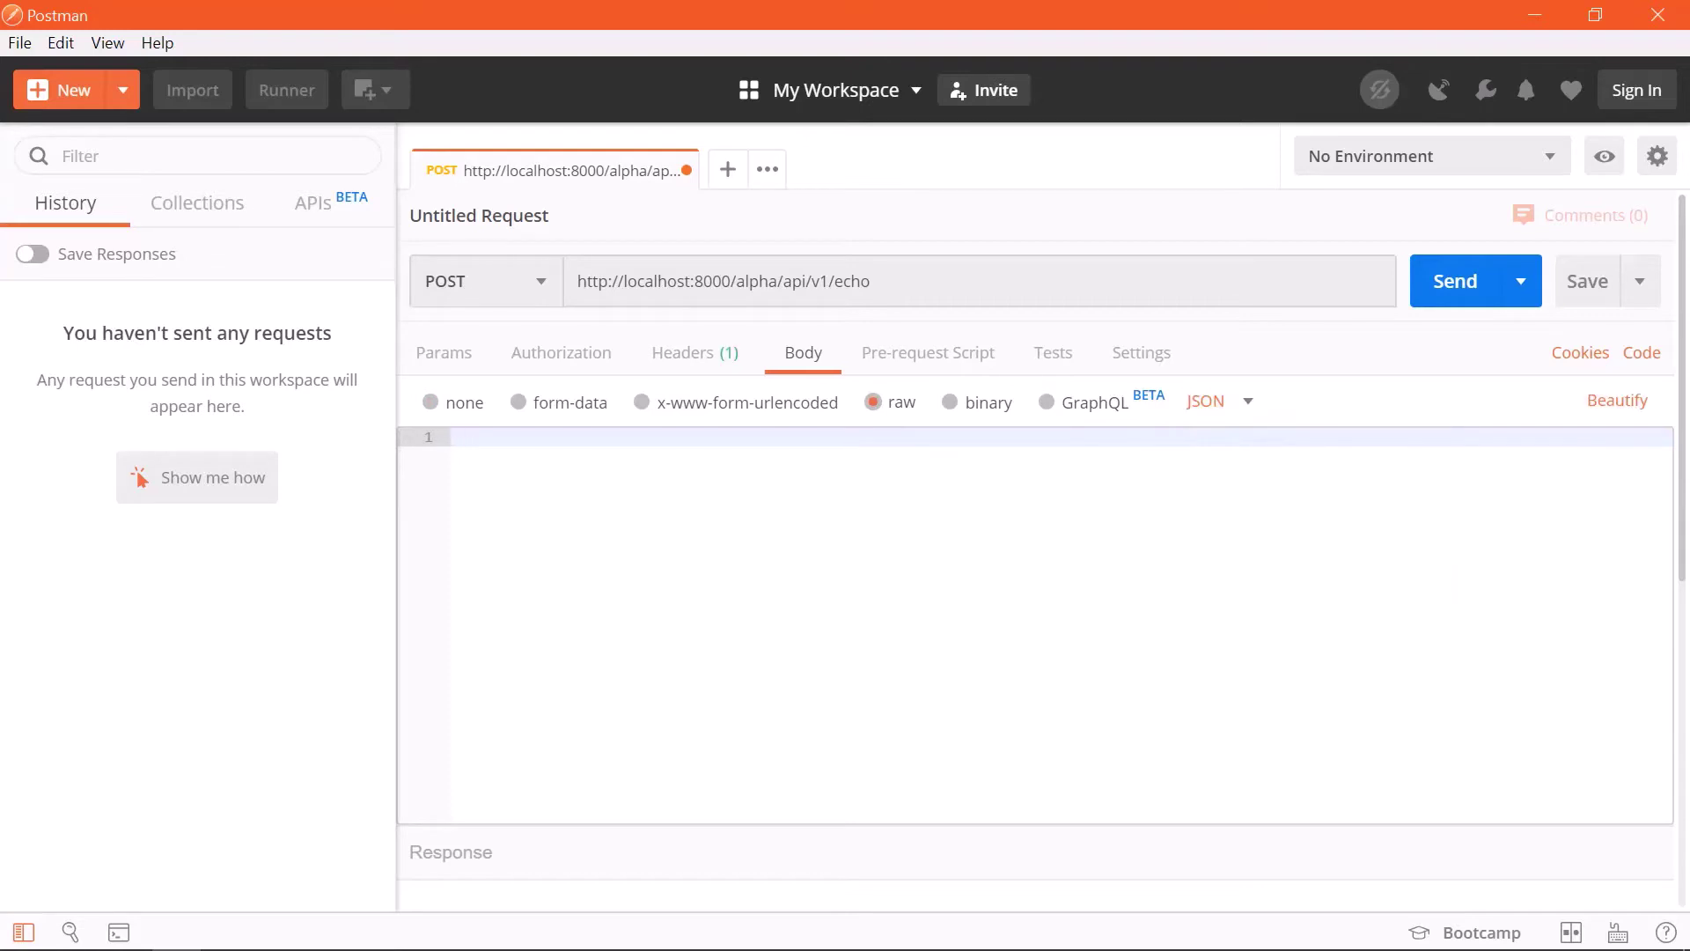
pyautogui.write('{')
# Step: Enter the body {"key": "value"} and send the request, getting 200 OK
pyautogui.press('Return')
pyautogui.write('"key":"')
pyautogui.press('BackSpace')
pyautogui.press('BackSpace')
pyautogui.write('"value"')
pyautogui.hotkey('ctrl', 'Return')
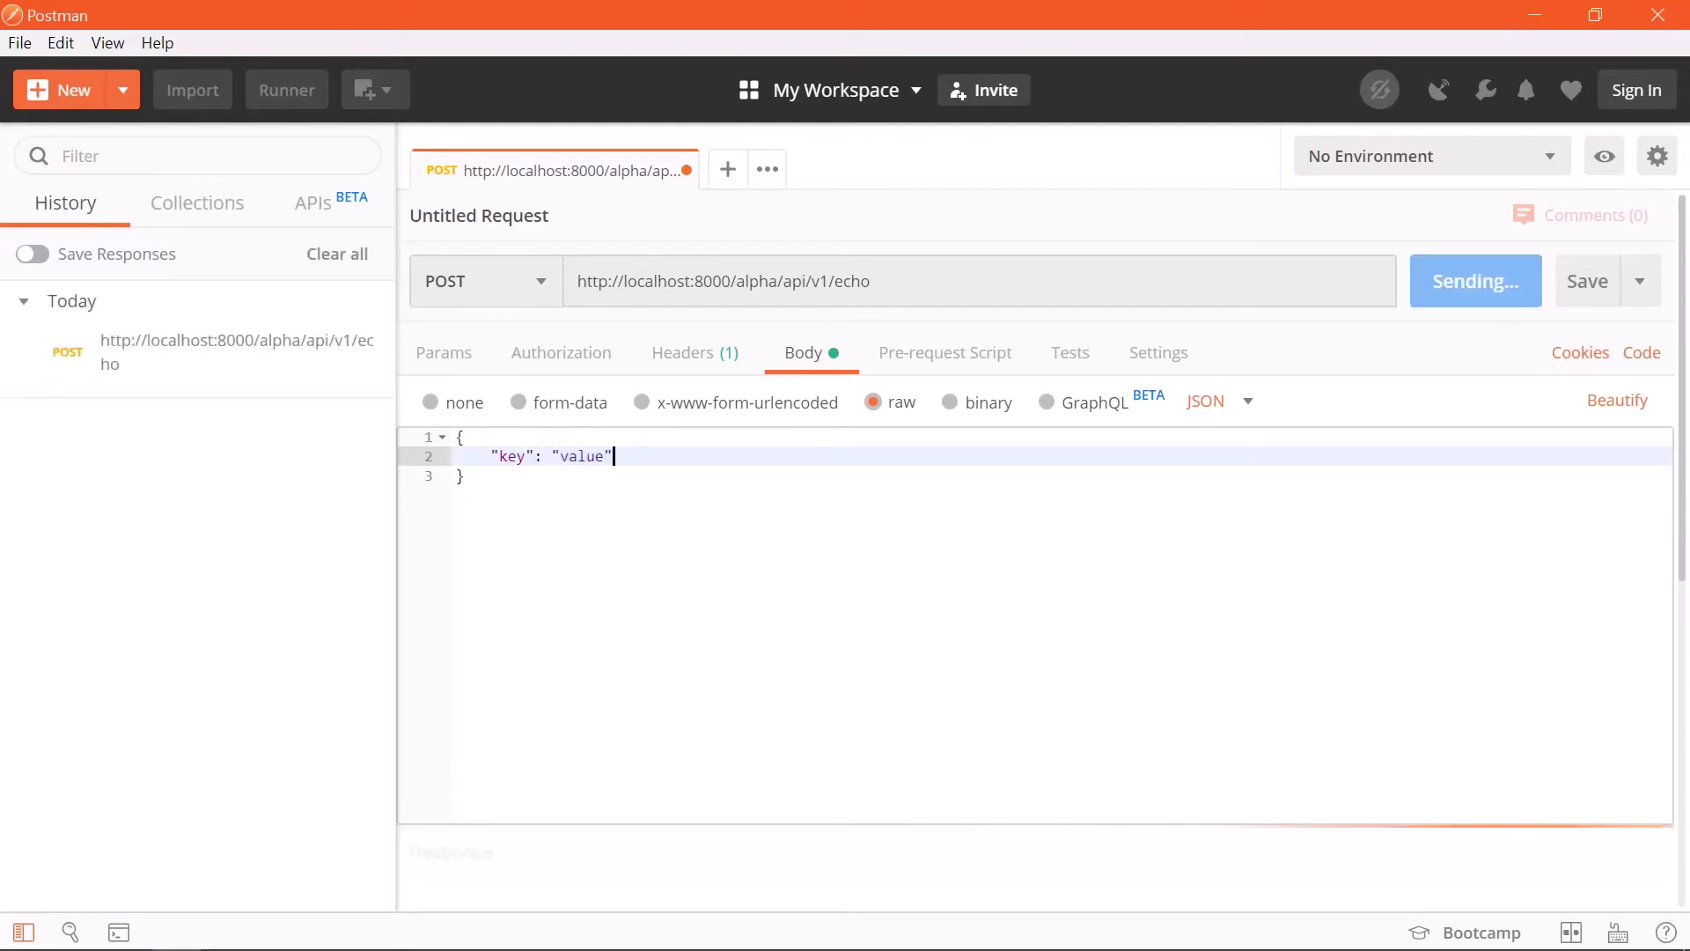
pyautogui.scroll(-2, 903, 758)
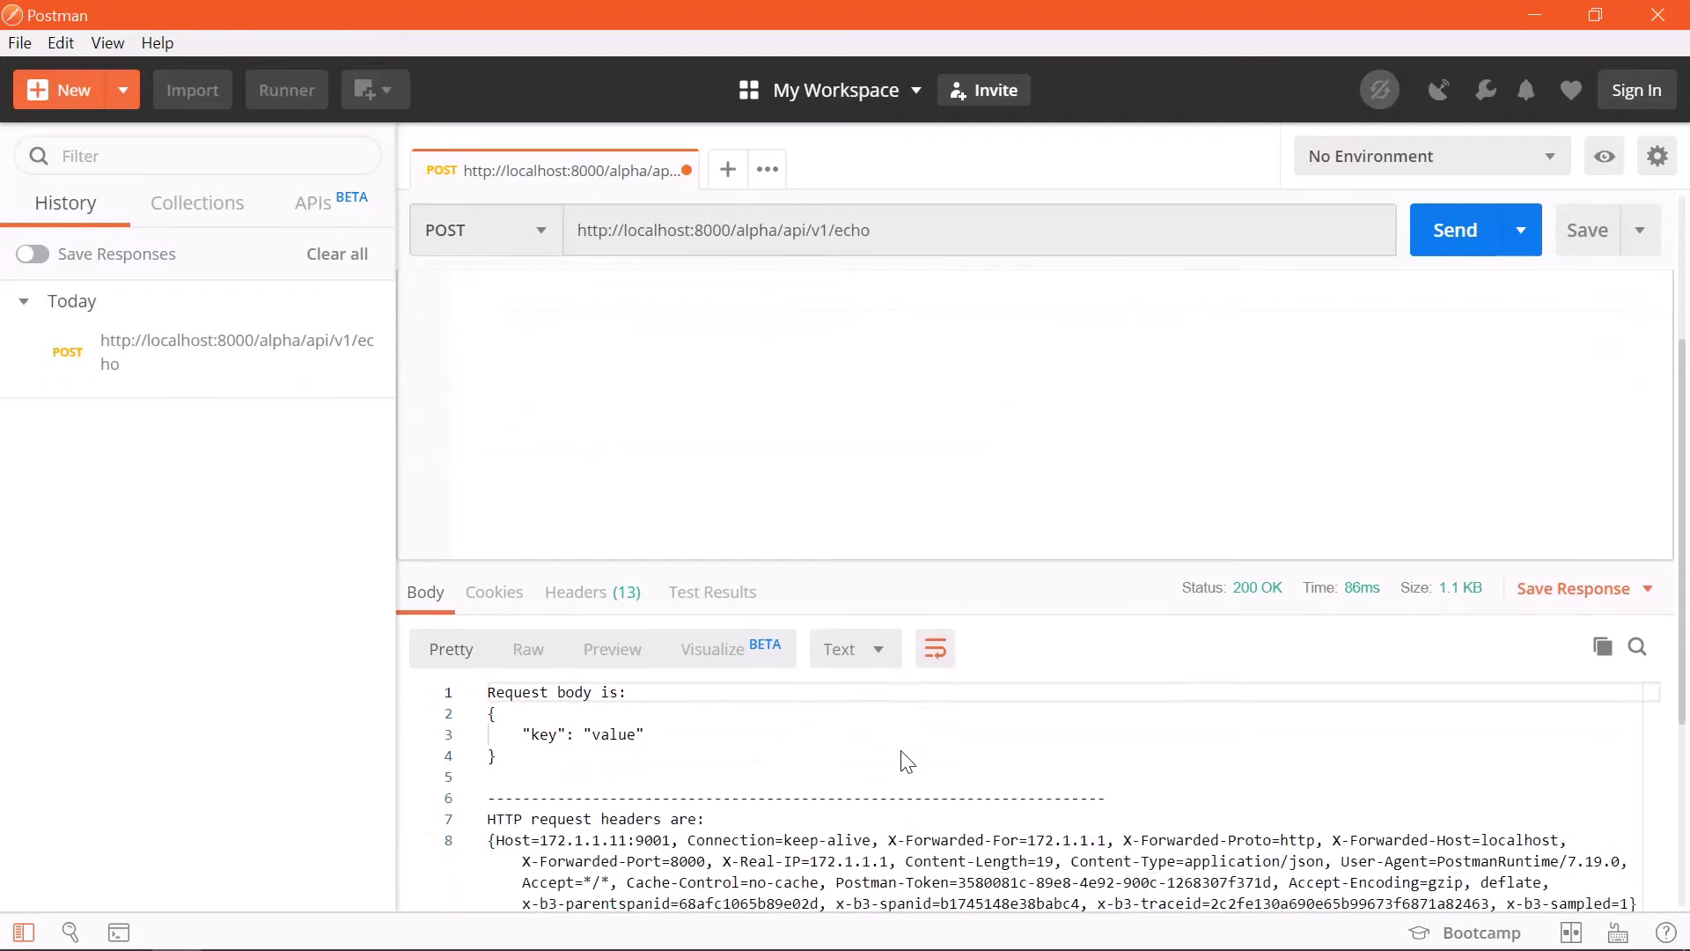
pyautogui.scroll(-2, 905, 759)
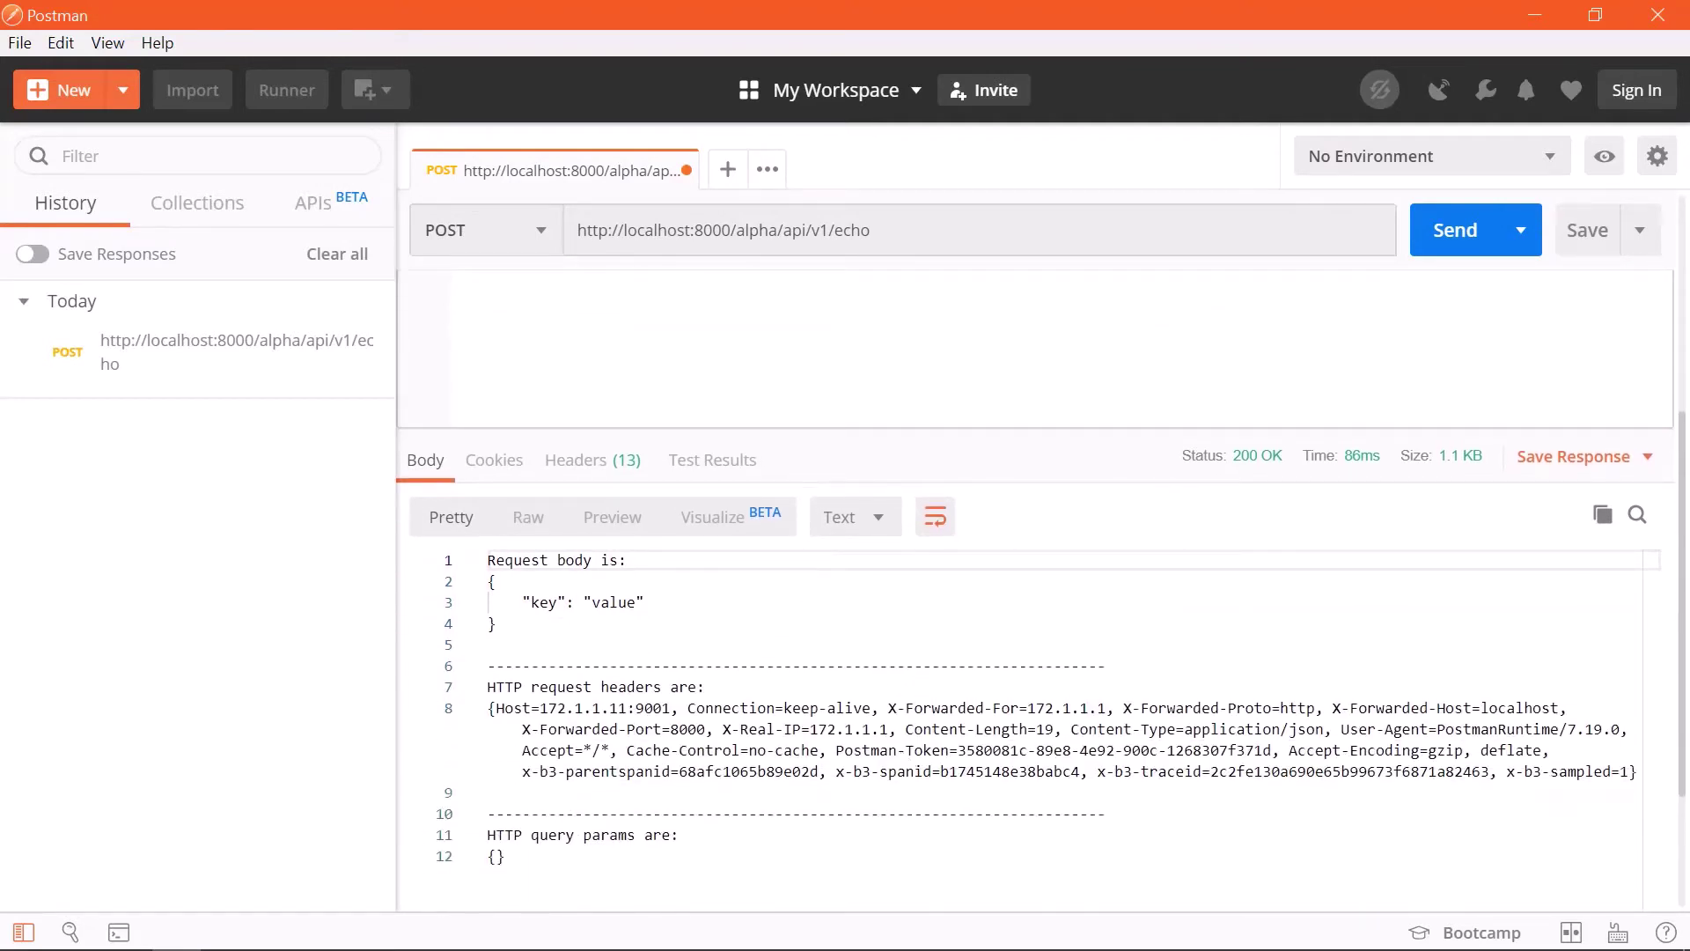
pyautogui.scroll(4, 903, 758)
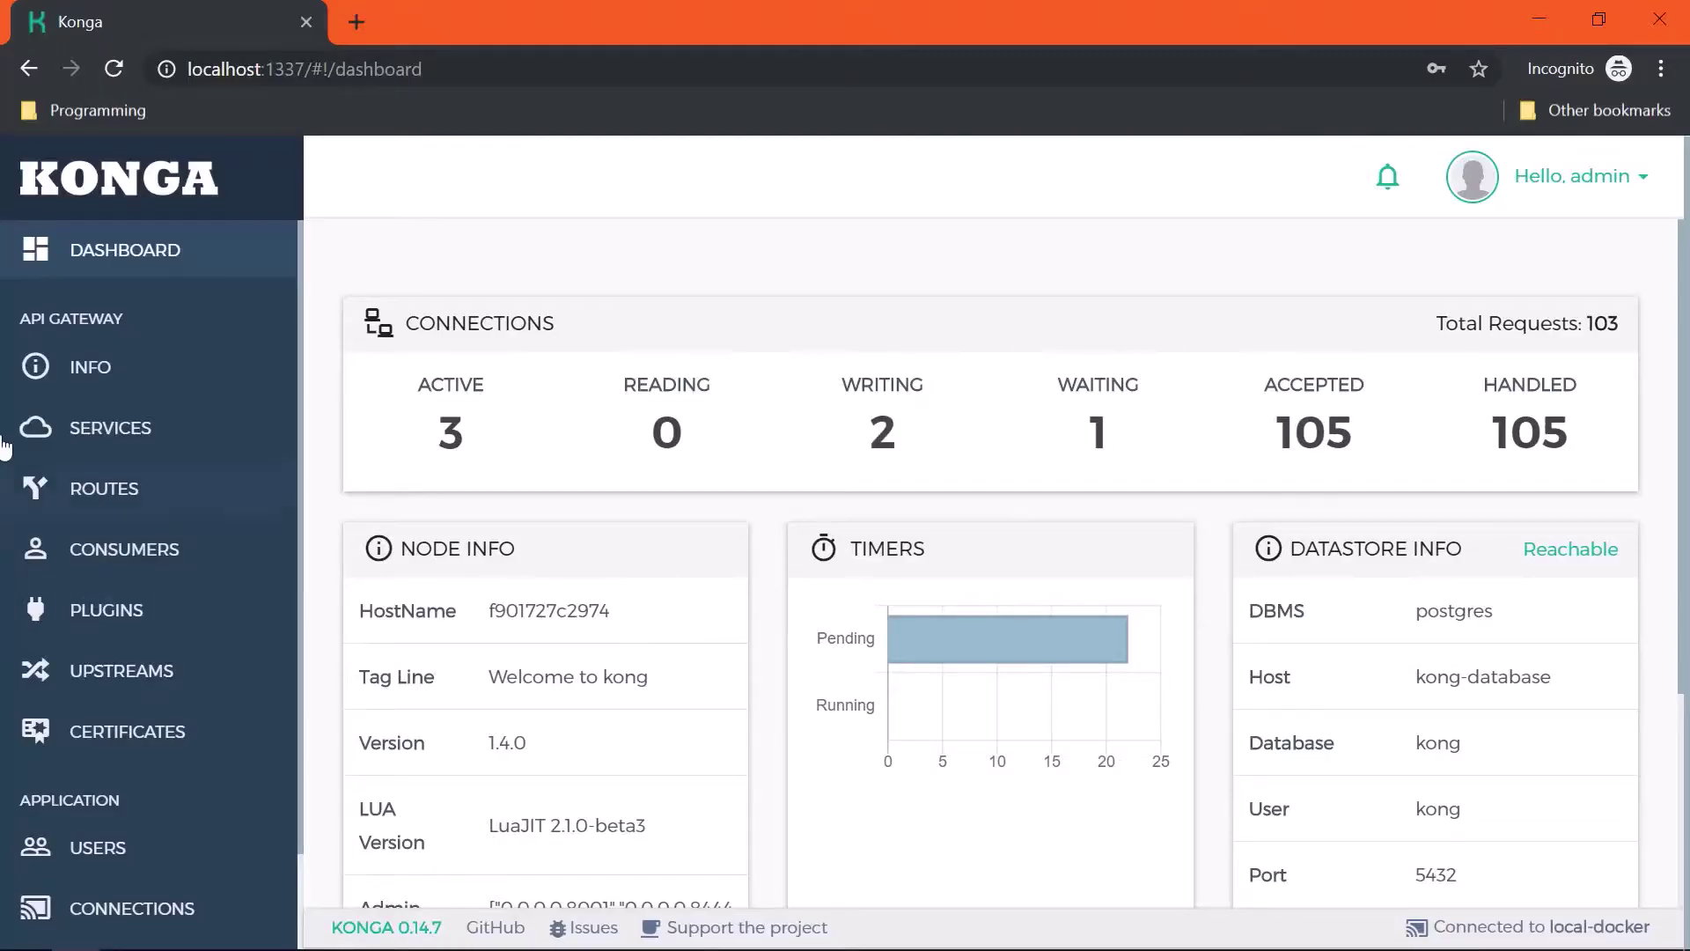
# Step: Reach the alpha service's Add Plugin catalogue and show the Transformations category with Correlation Id
pyautogui.click(149, 431)
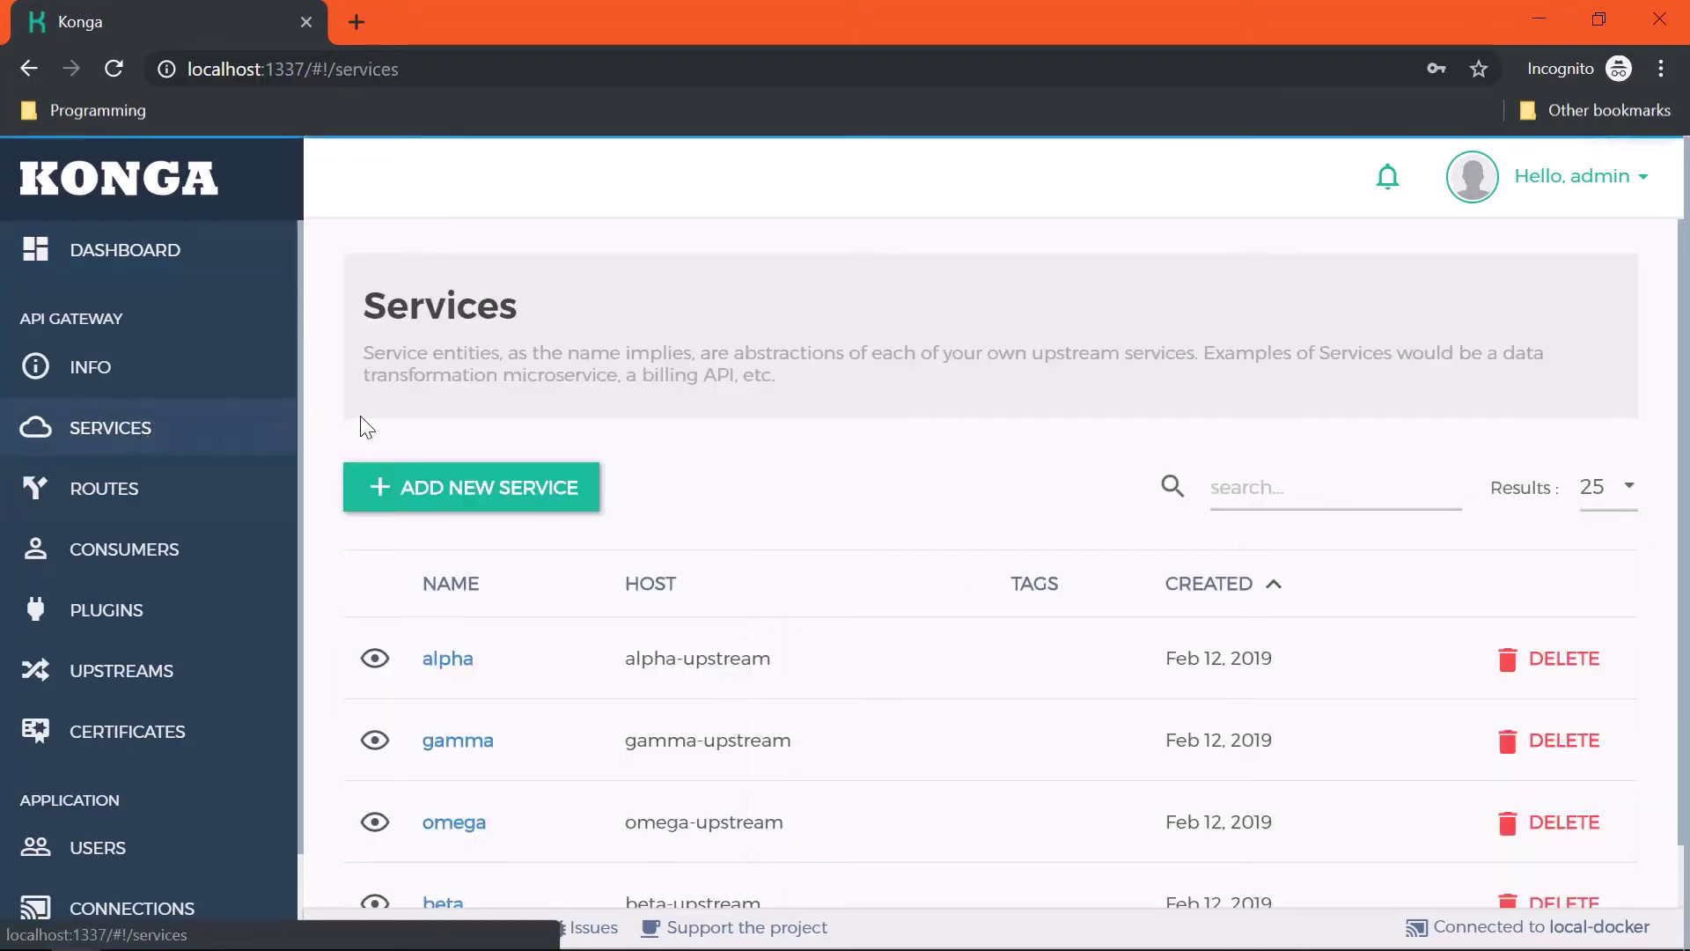
pyautogui.click(450, 660)
pyautogui.click(486, 595)
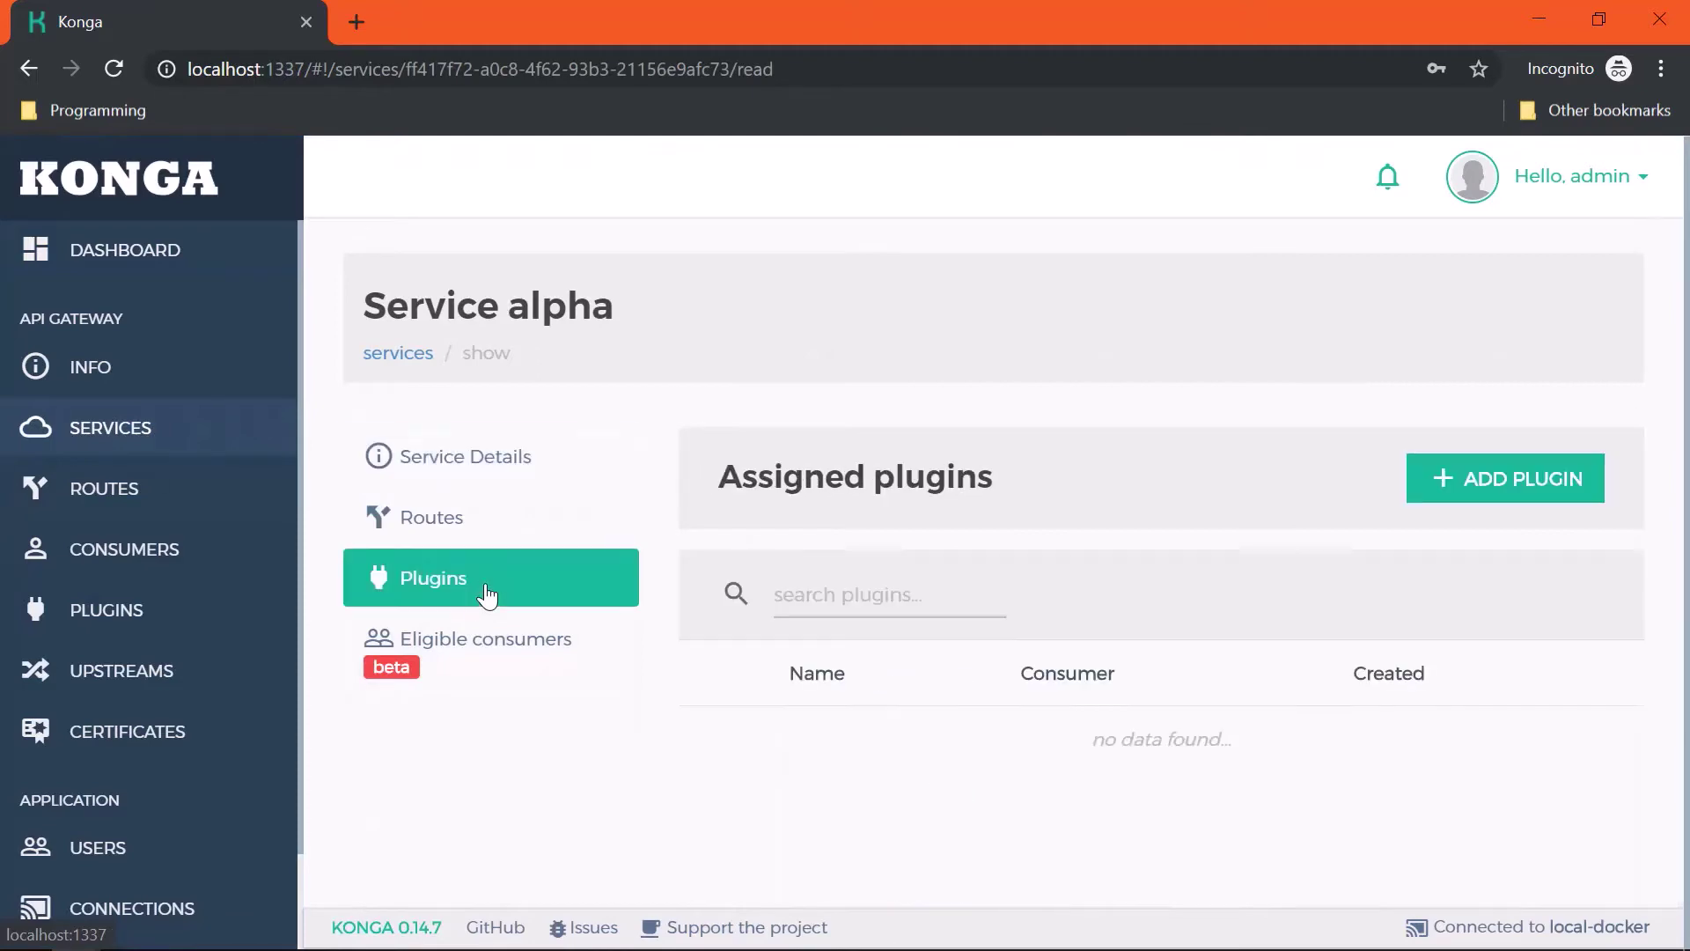
pyautogui.click(1438, 484)
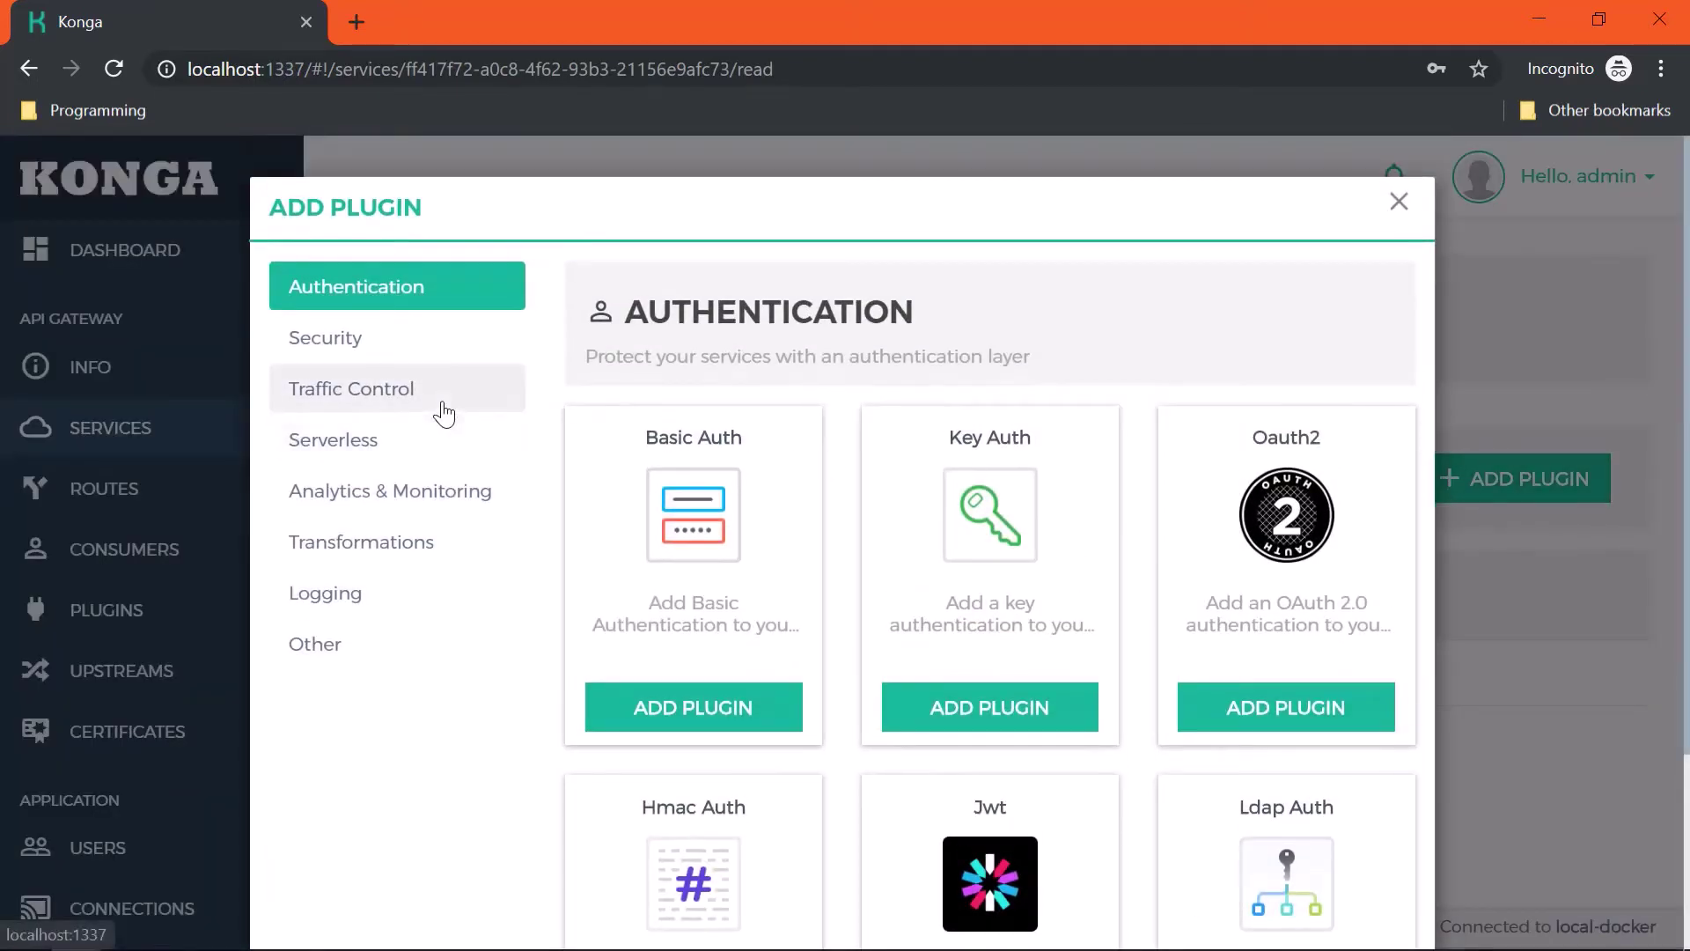
pyautogui.click(445, 552)
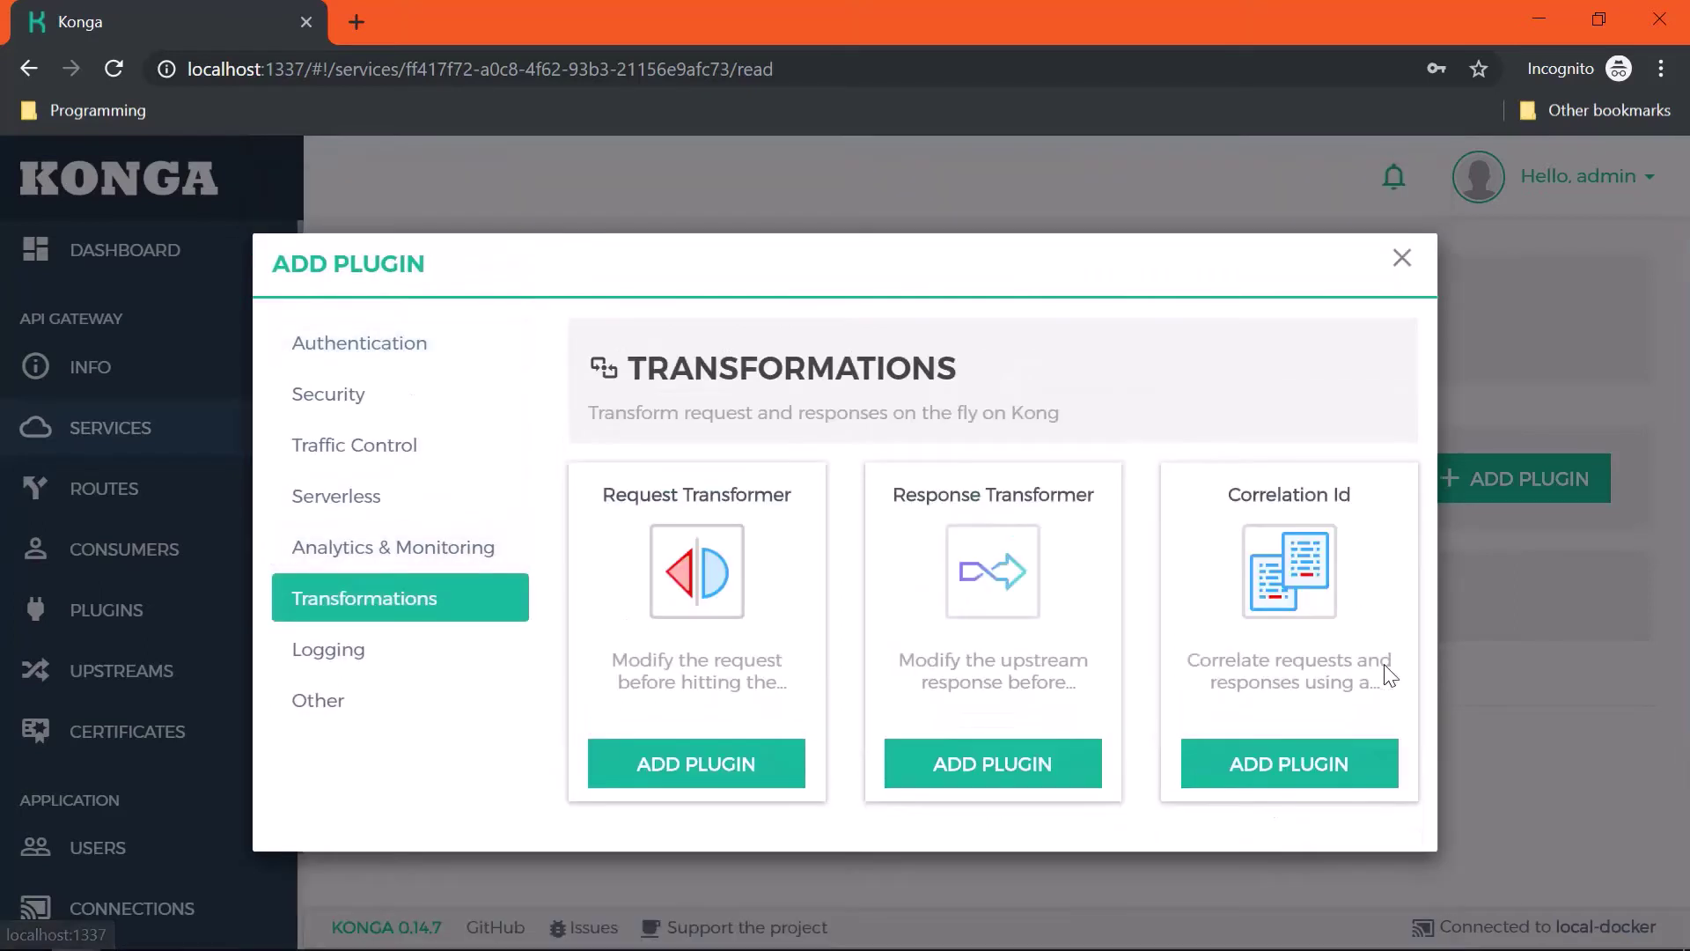
# Step: Start the Correlation Id plugin and replace header name Kong-Request-ID with X-Correlation-ID
pyautogui.click(1317, 766)
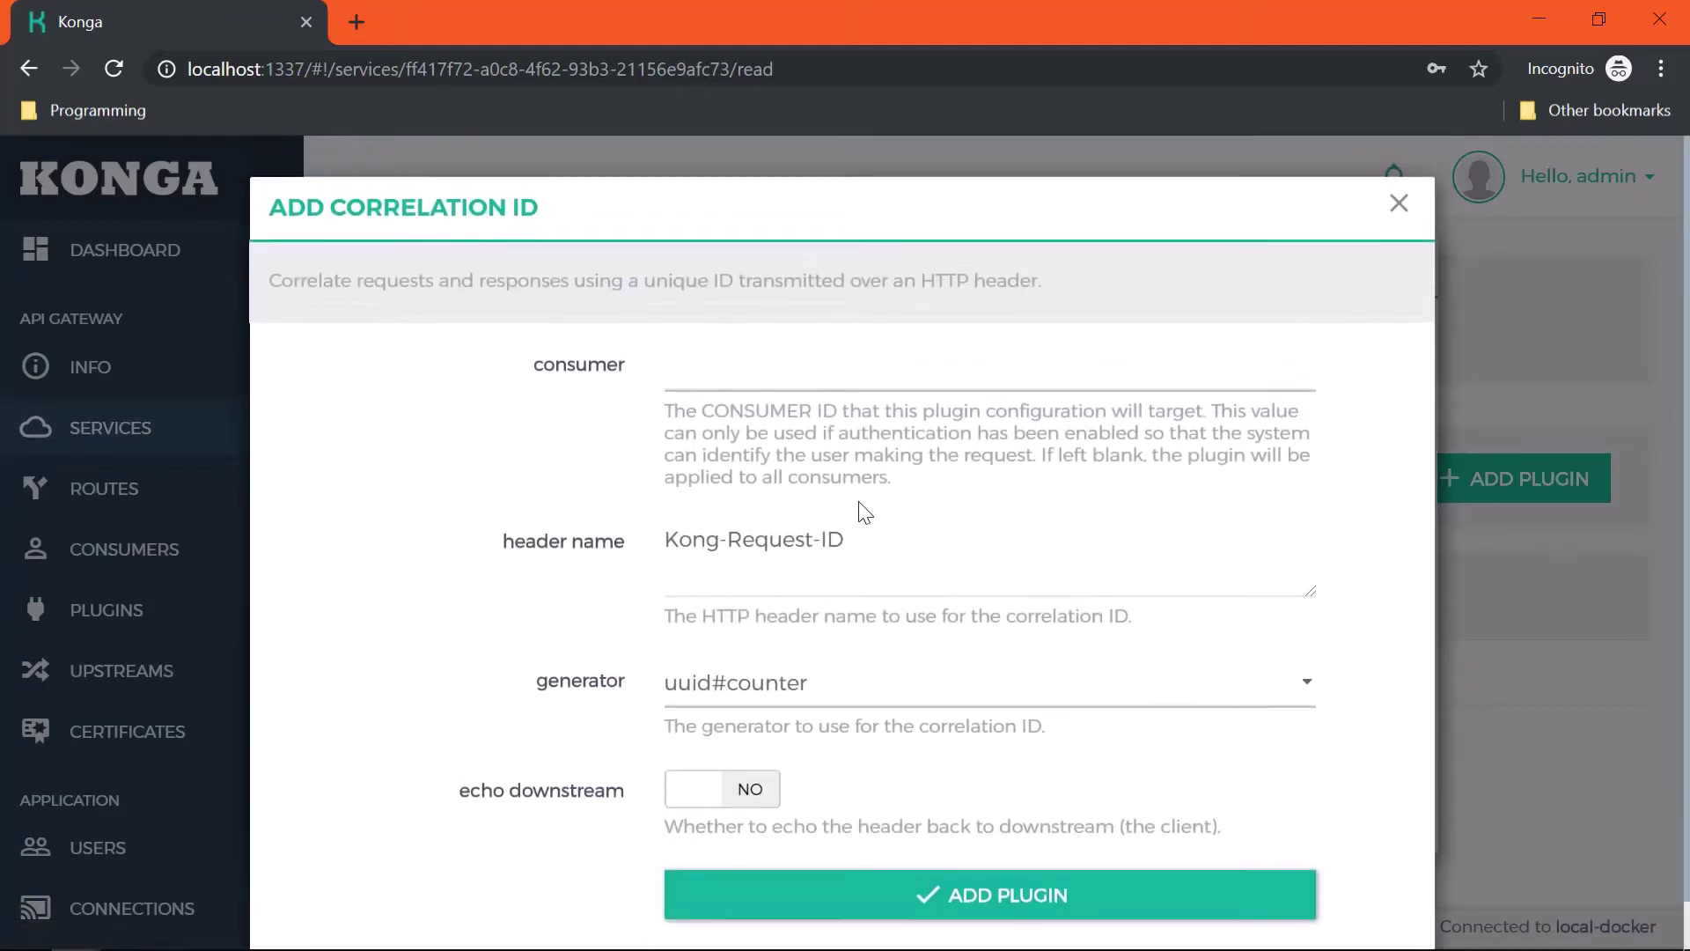
pyautogui.click(825, 538)
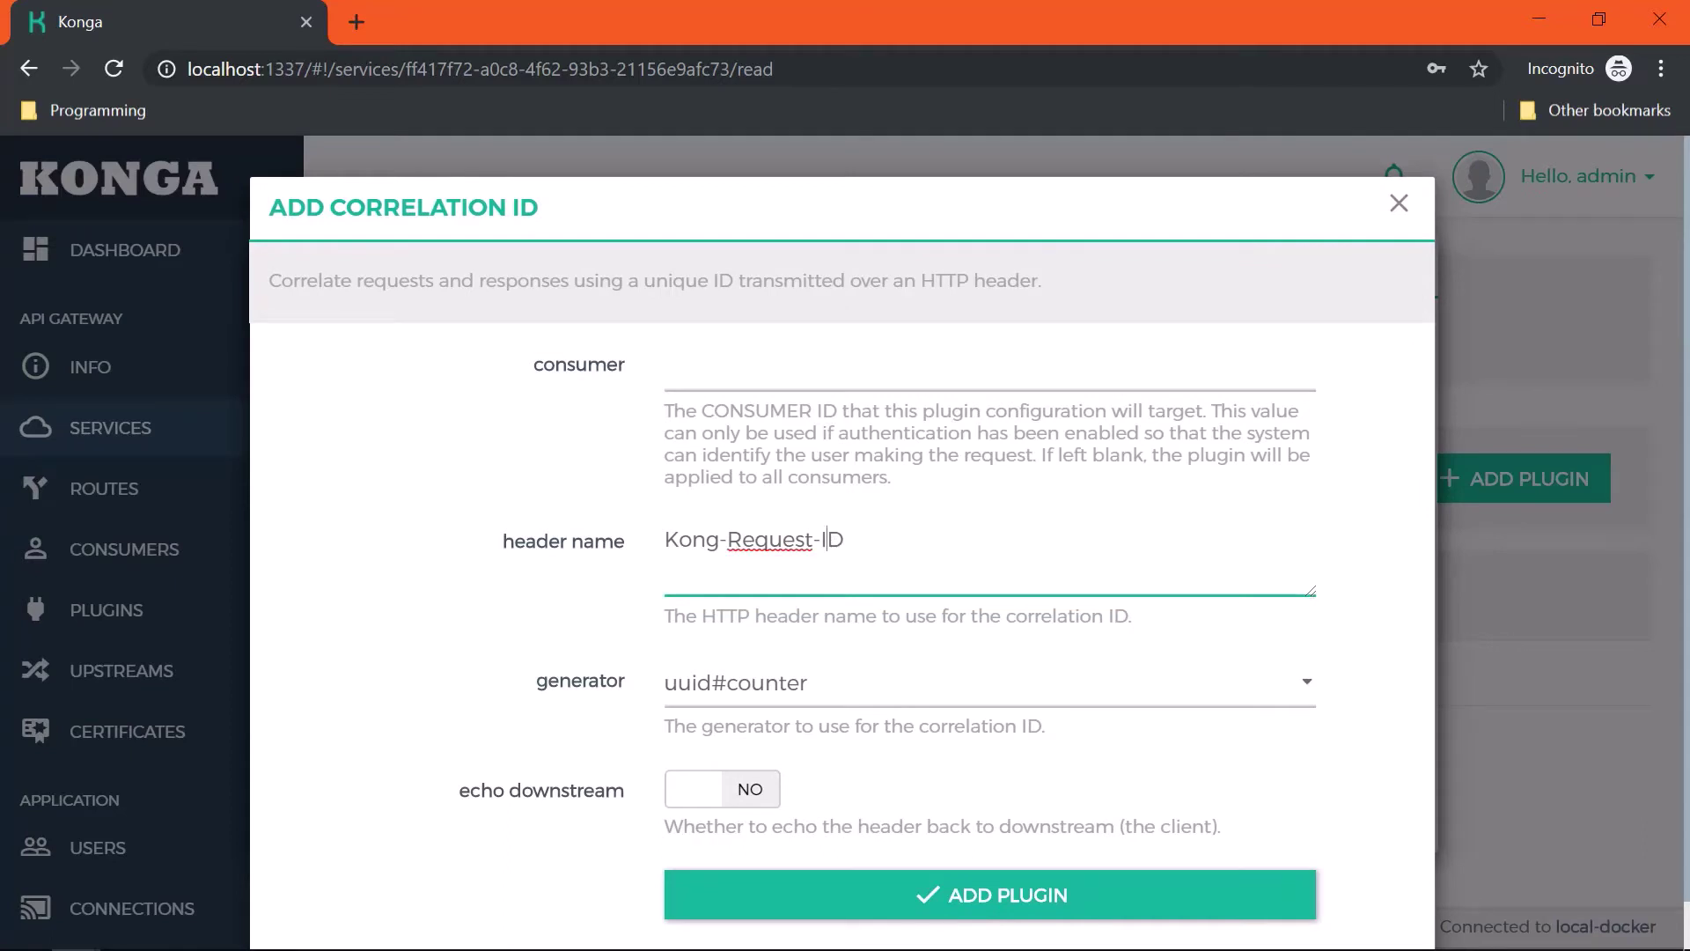
pyautogui.hotkey('ctrl', 'a')
pyautogui.write('X')
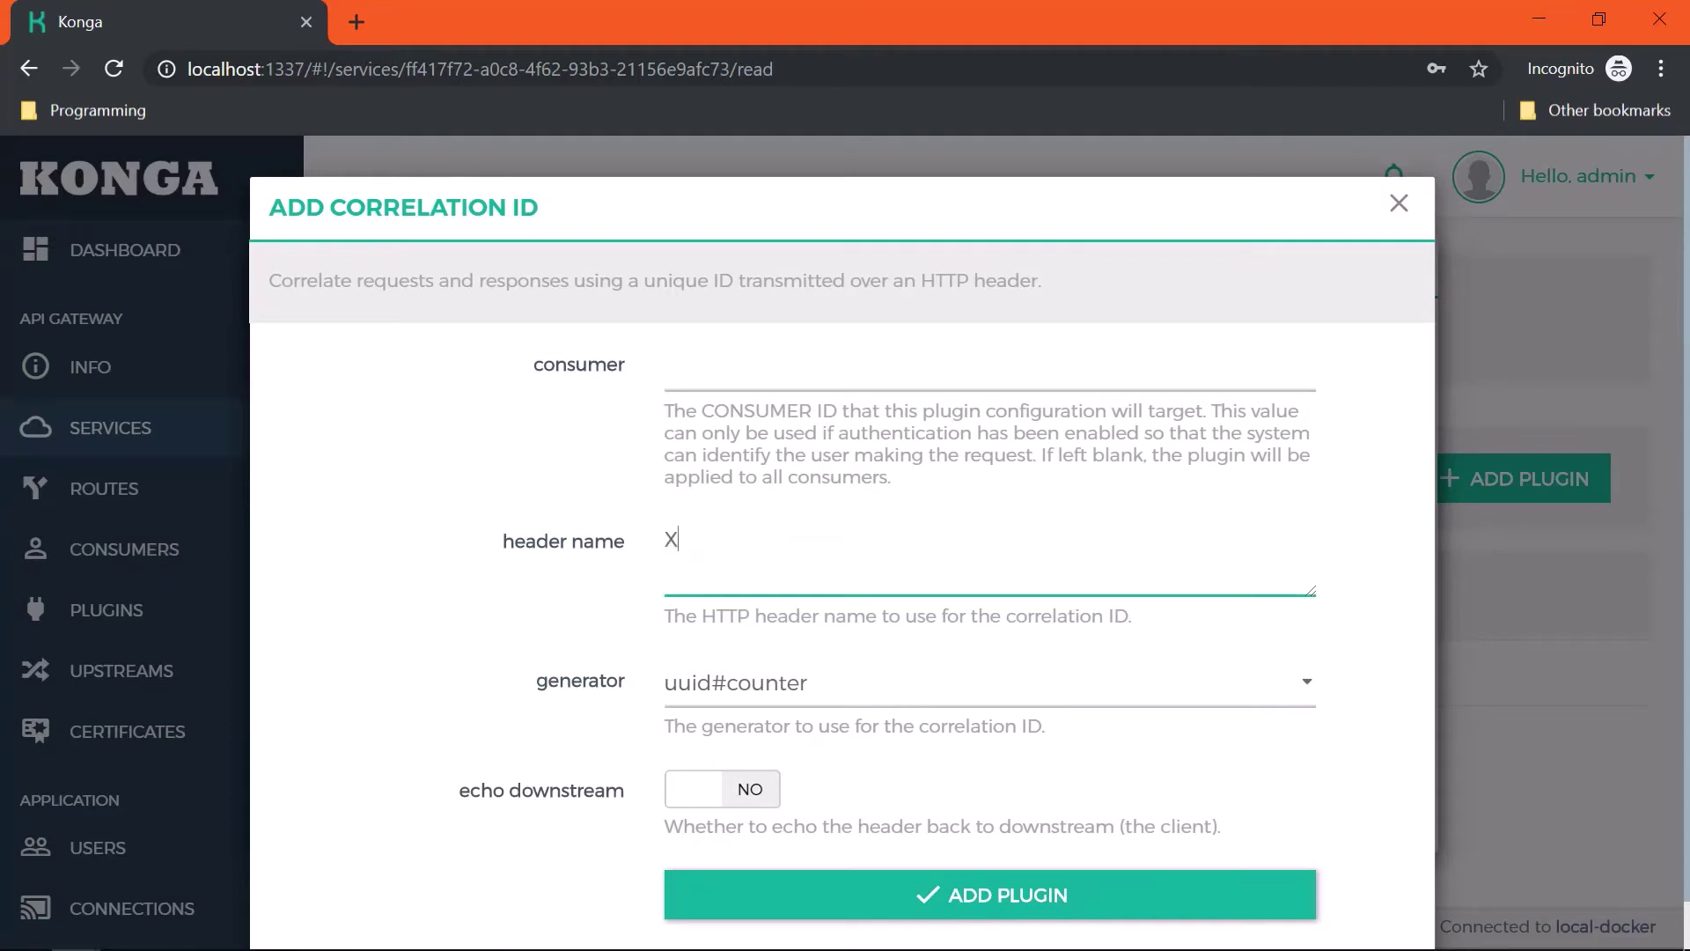
pyautogui.write('-Correlation-ID')
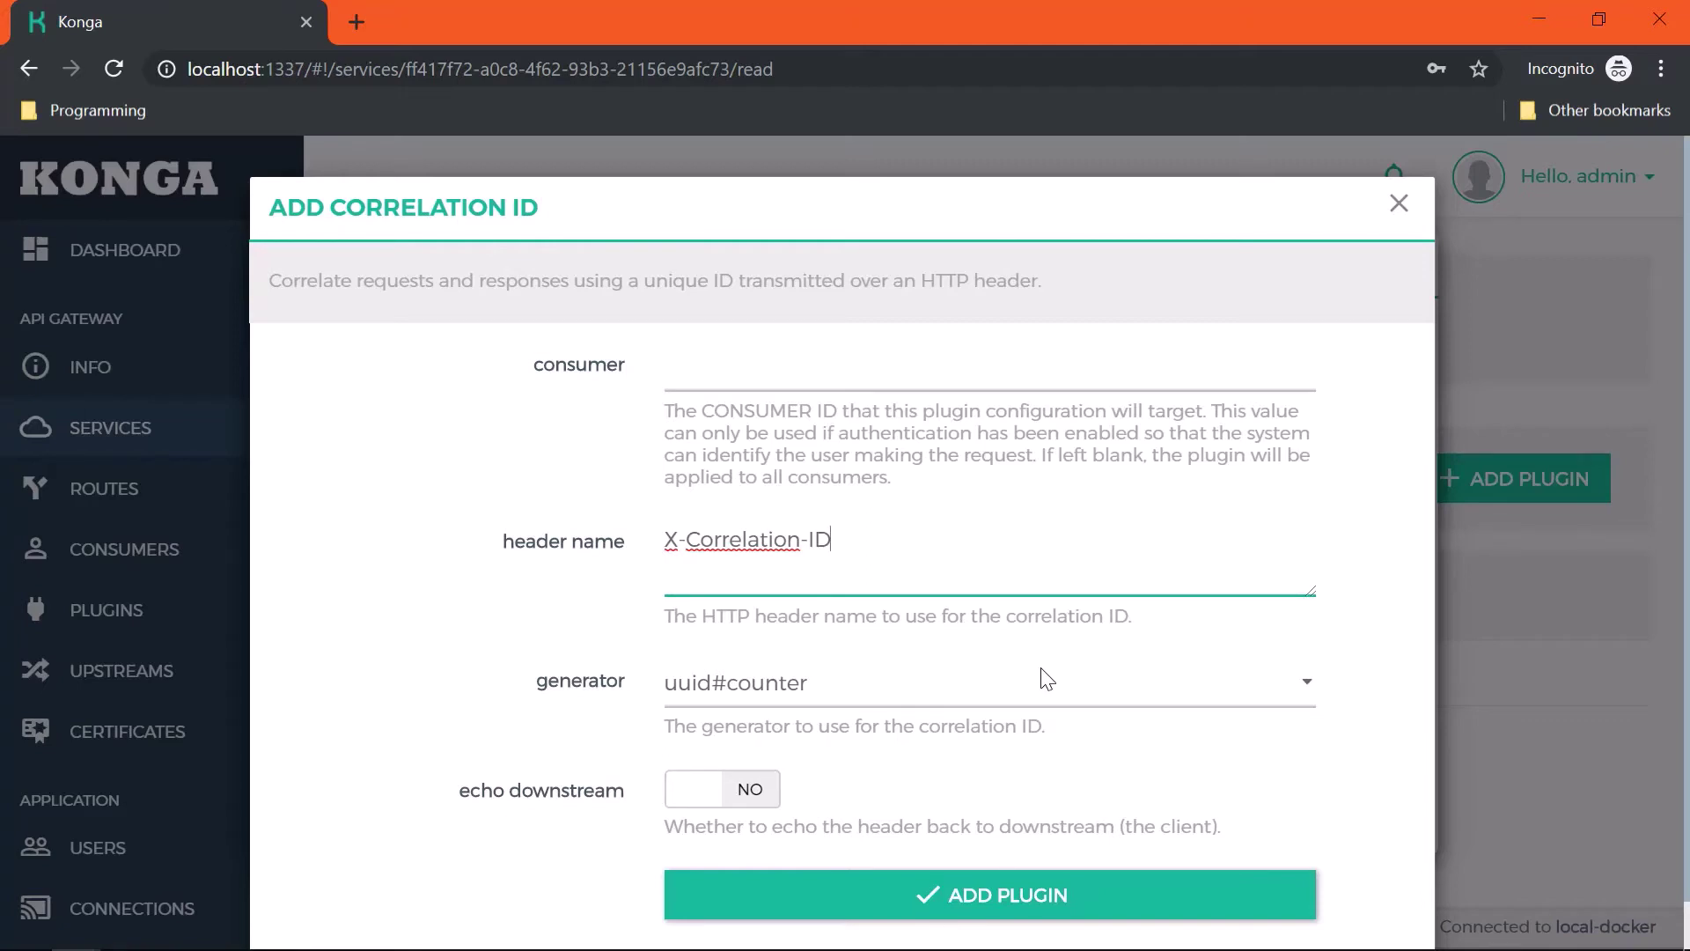
# Step: Choose the uuid generator, enable echo downstream, and add the plugin to alpha
pyautogui.click(1093, 697)
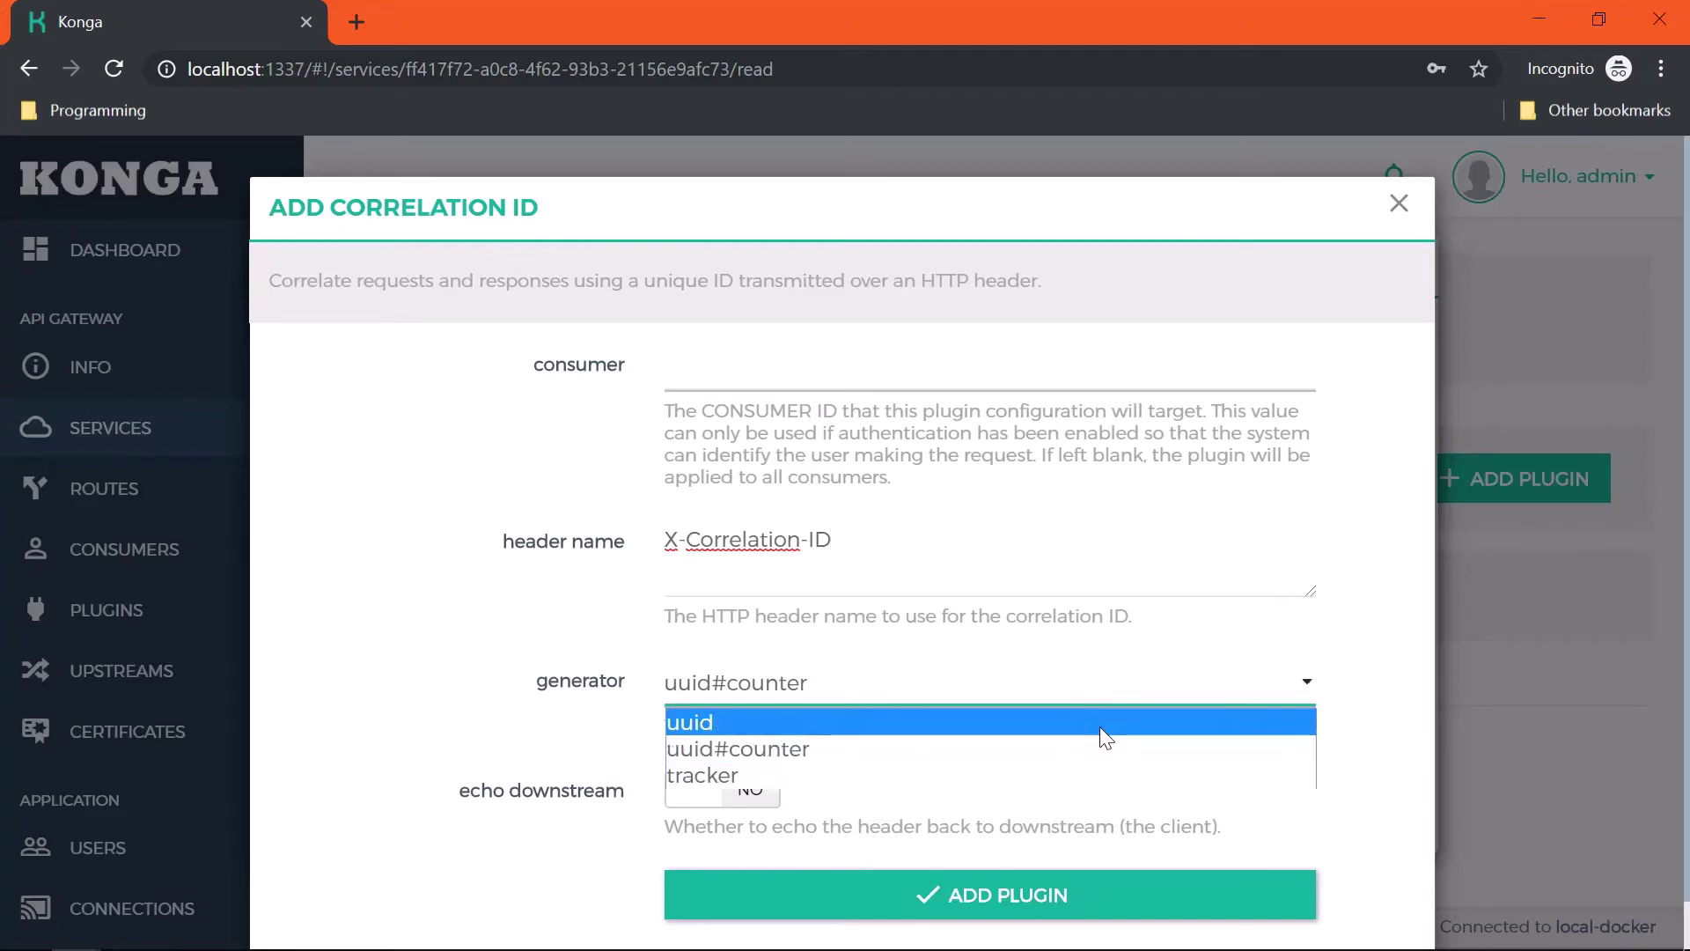
pyautogui.click(1100, 726)
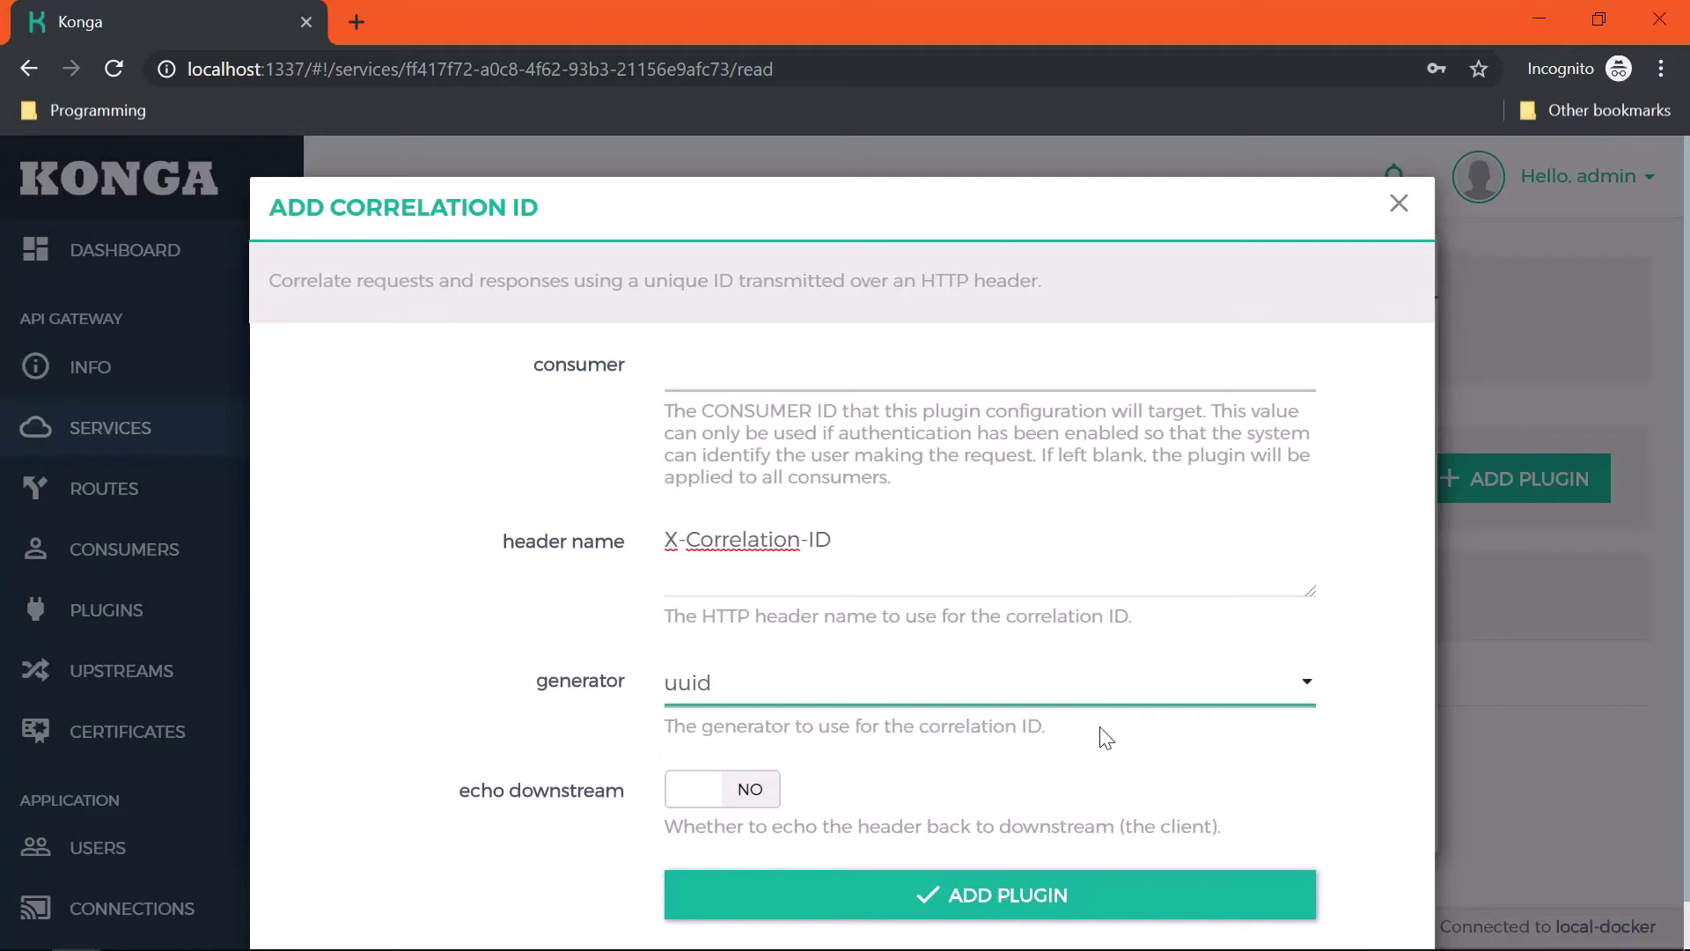
pyautogui.click(744, 799)
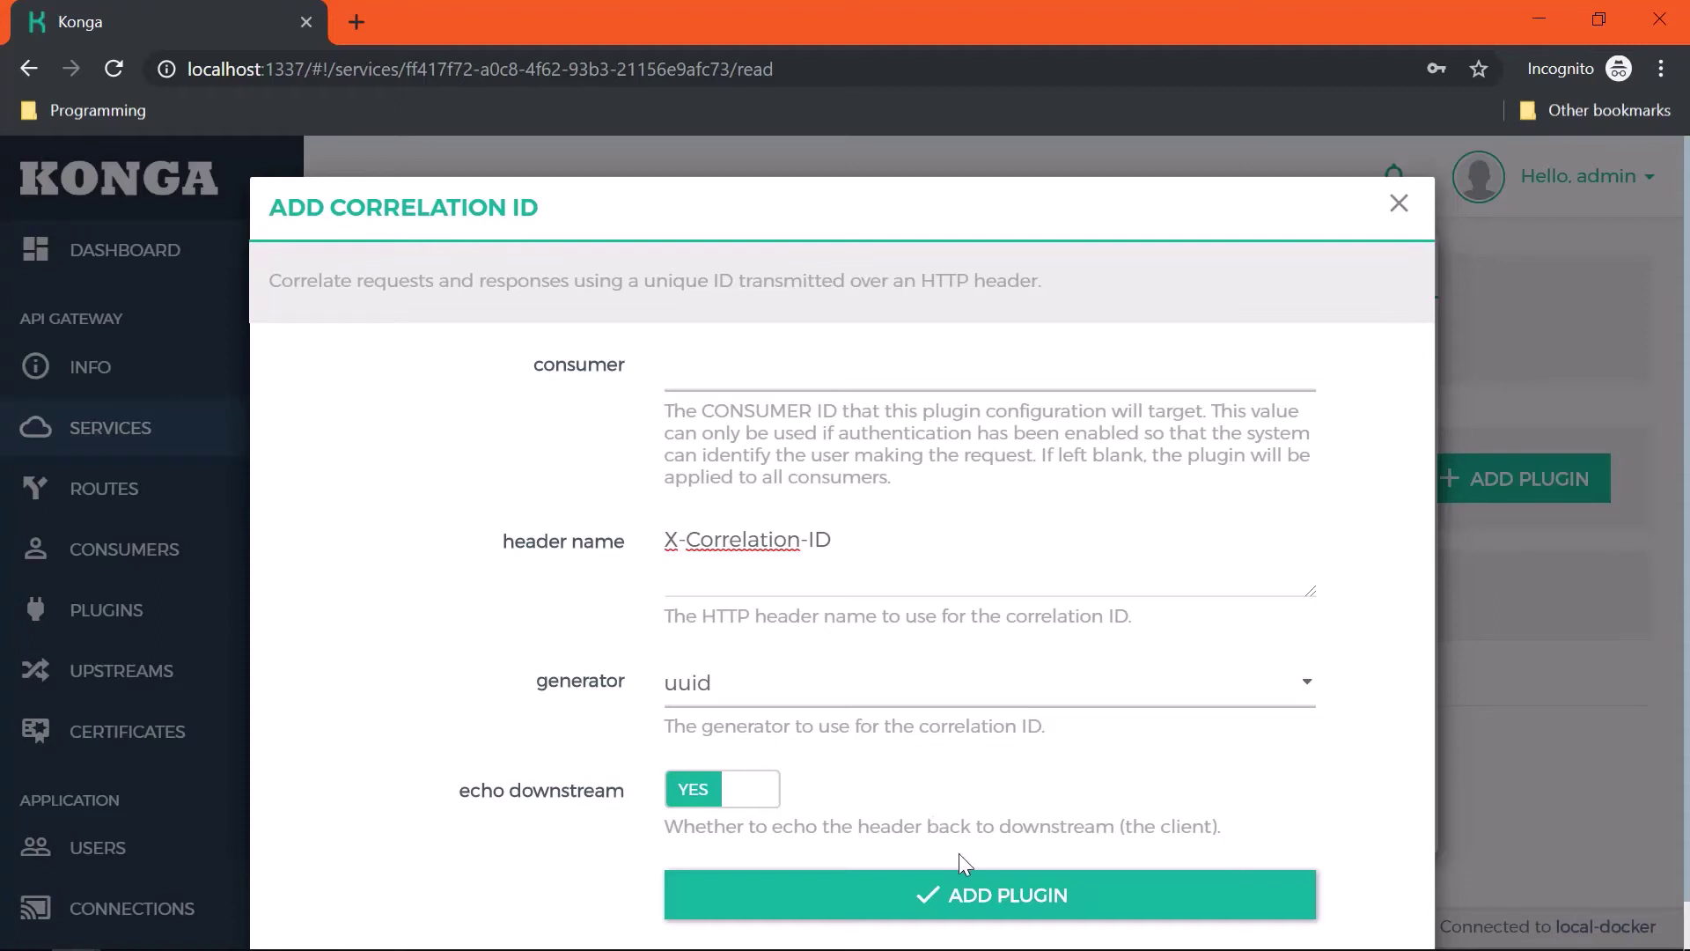
pyautogui.click(948, 890)
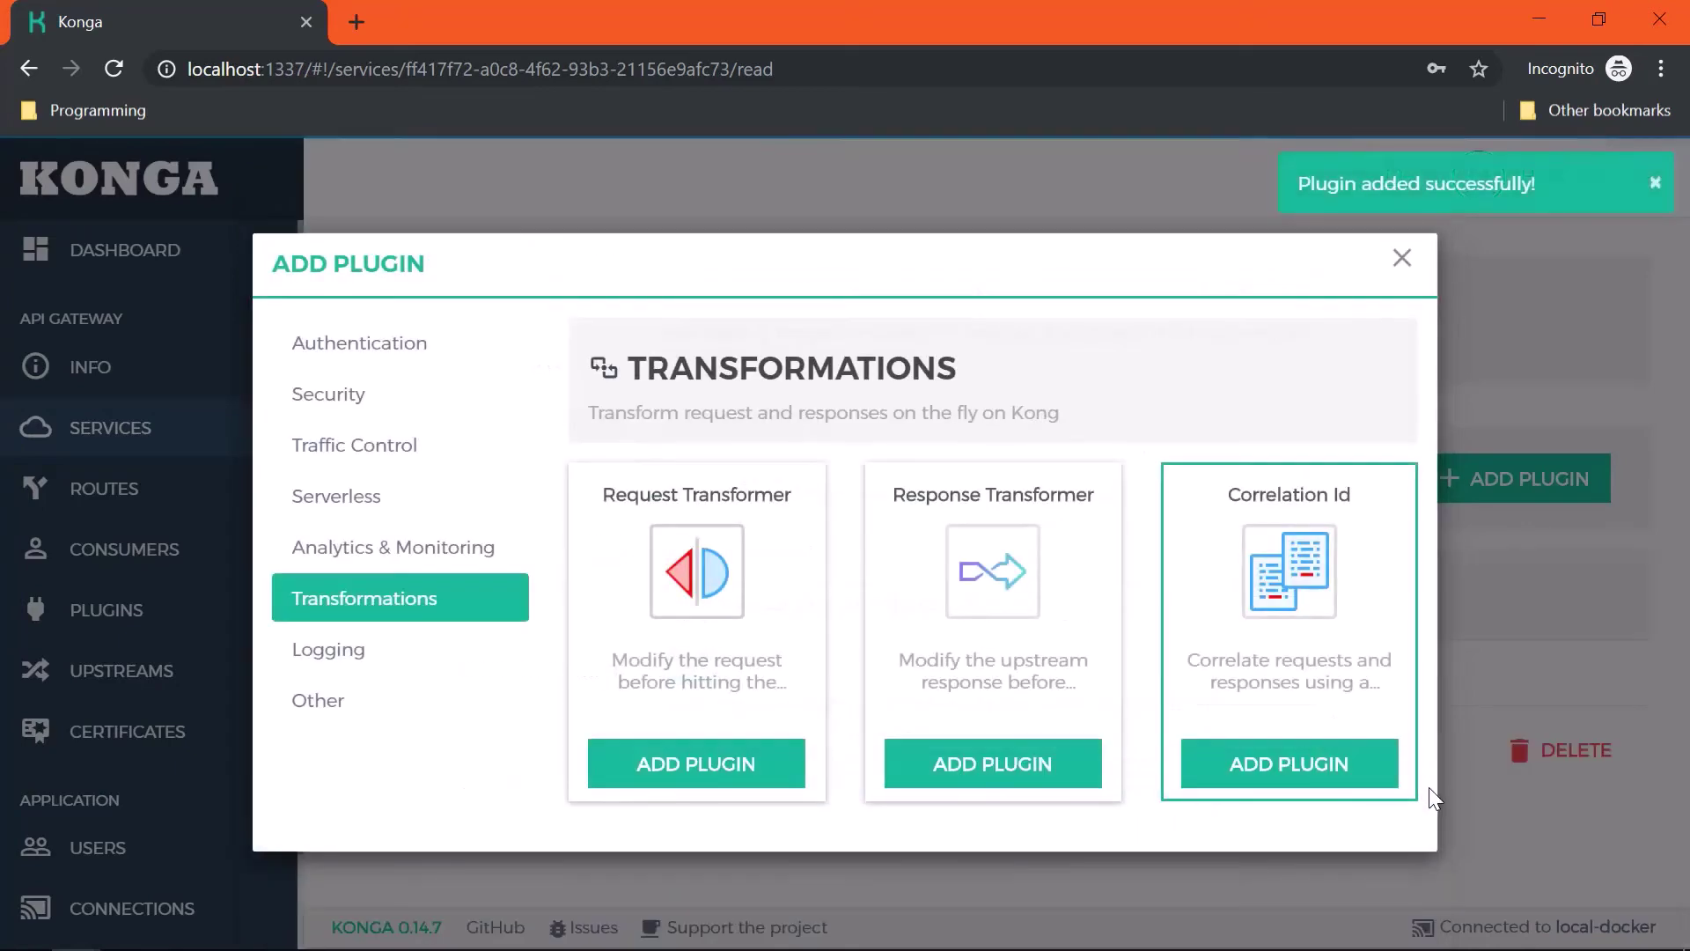
# Step: Back in Postman, duplicate the echo POST into a new tab and send it, returning 200 OK
pyautogui.click(1488, 831)
pyautogui.hotkey('alt', 'Tab')
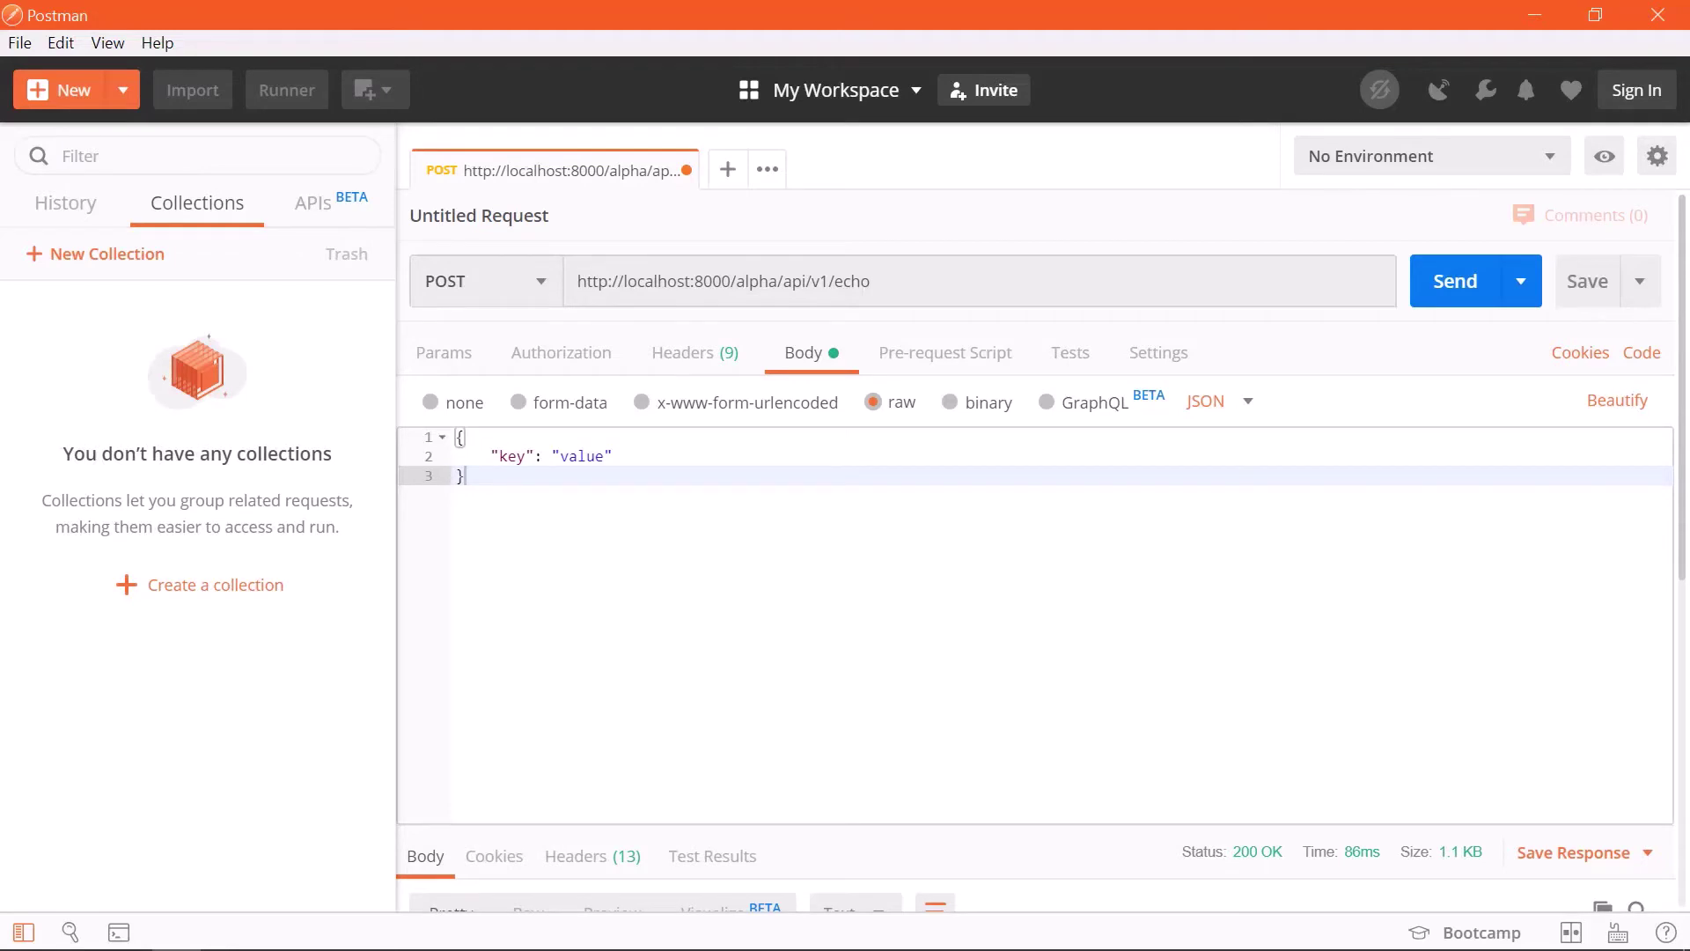
pyautogui.rightClick(474, 181)
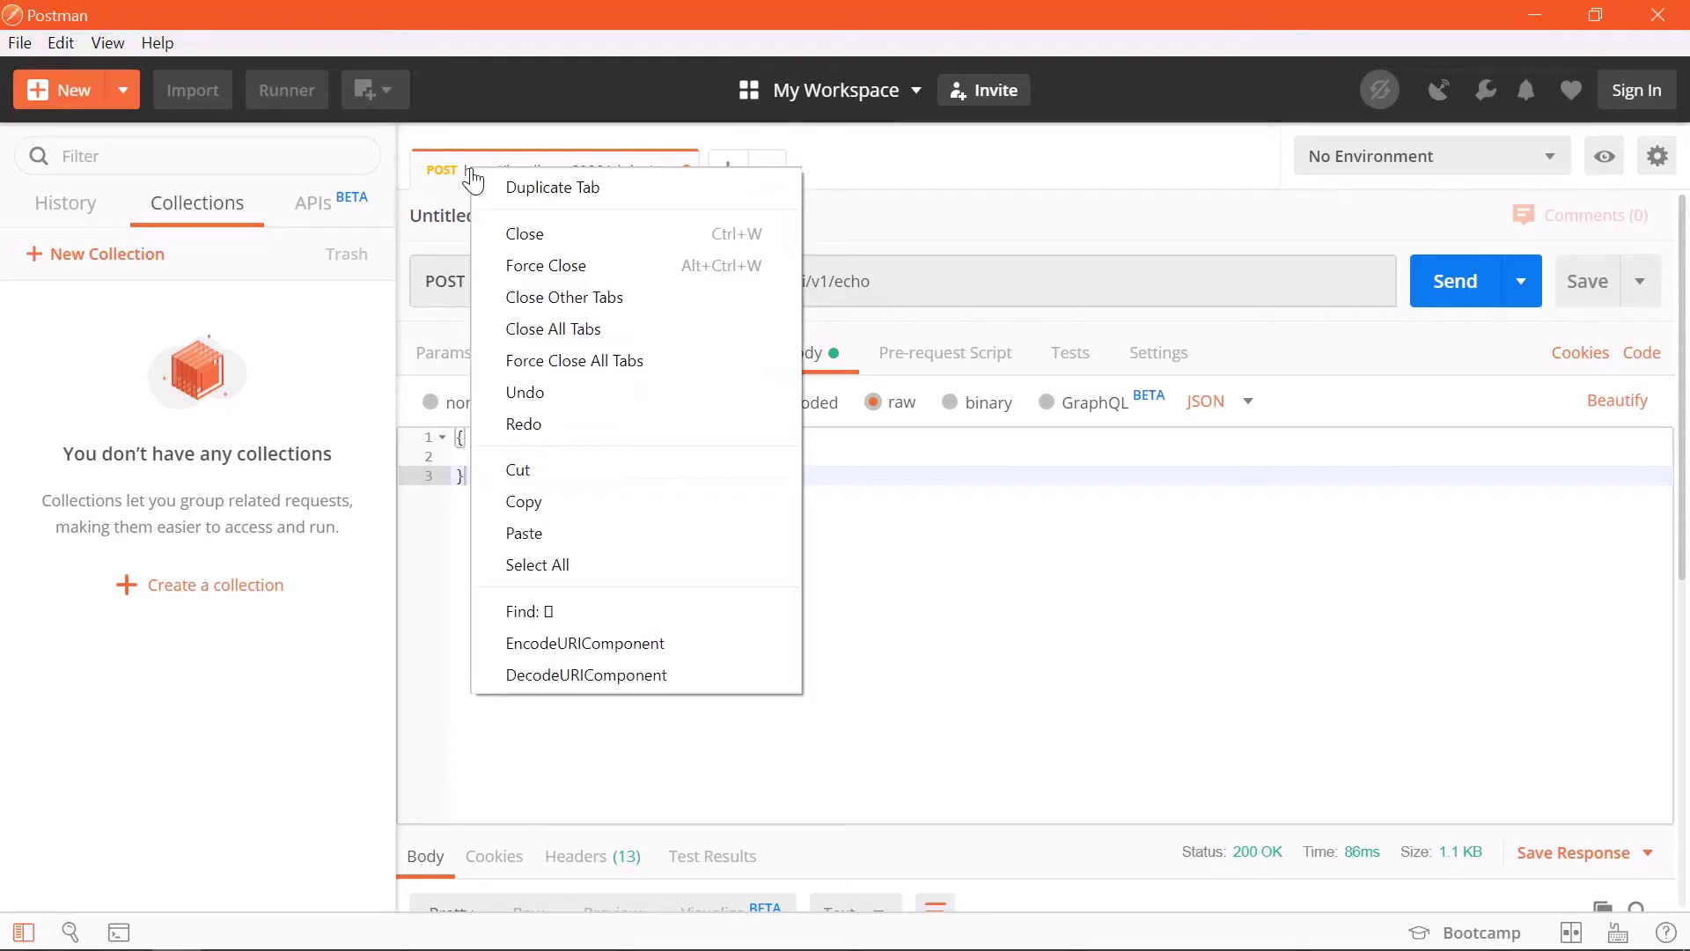
pyautogui.click(571, 188)
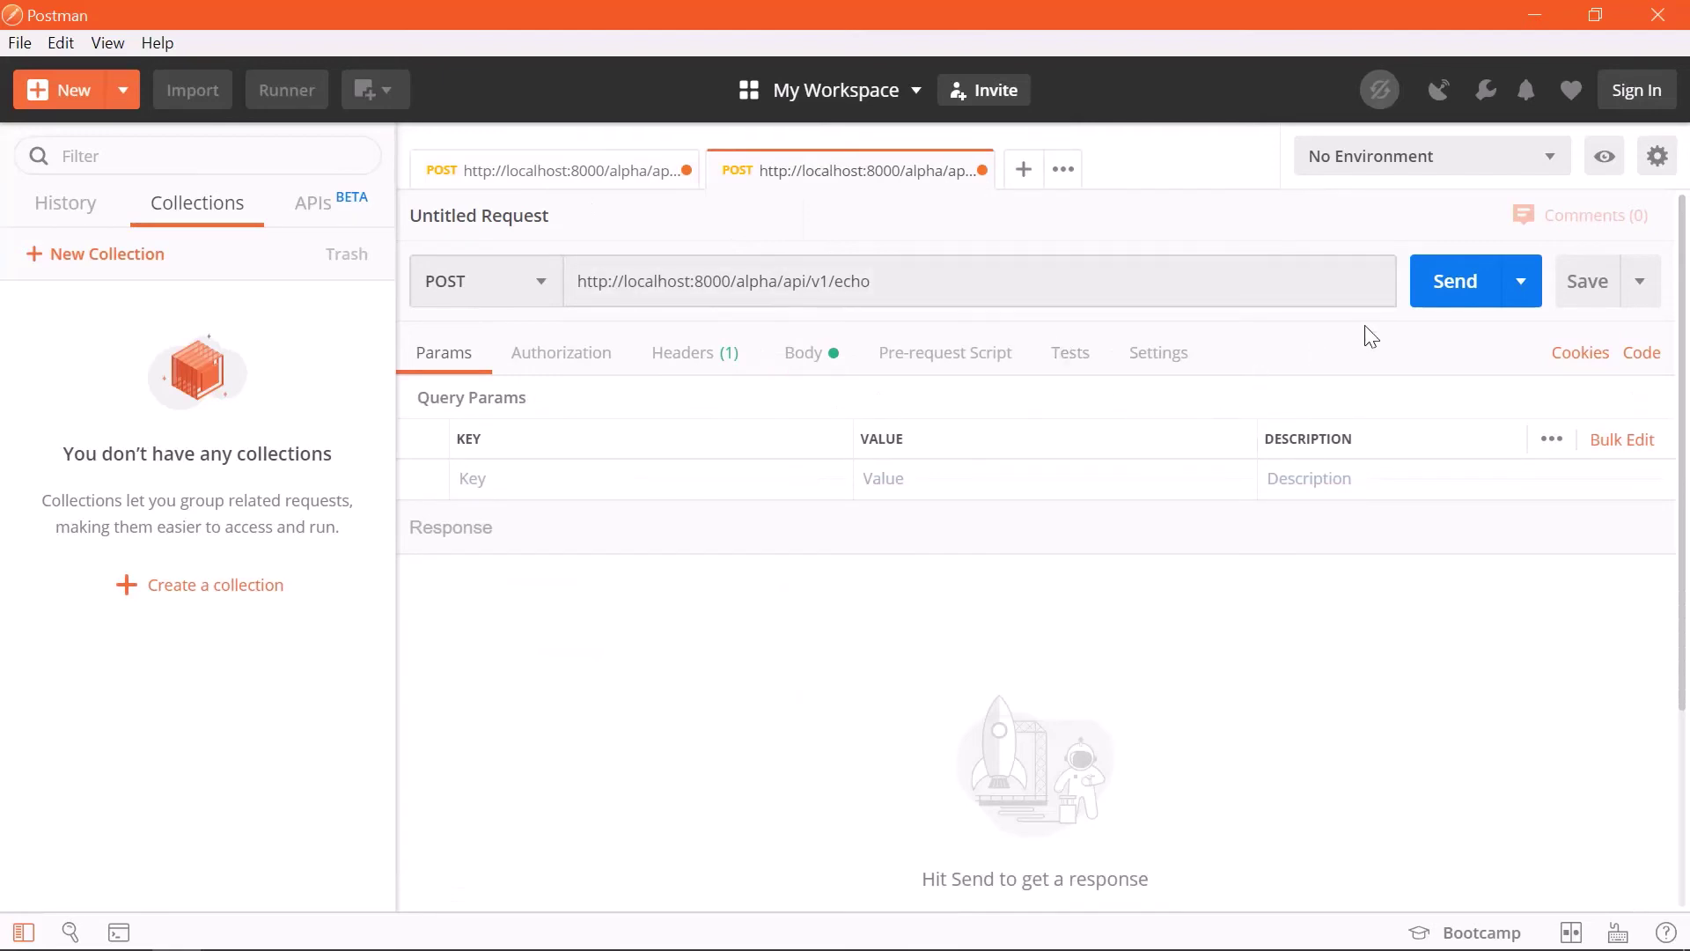
pyautogui.click(1423, 299)
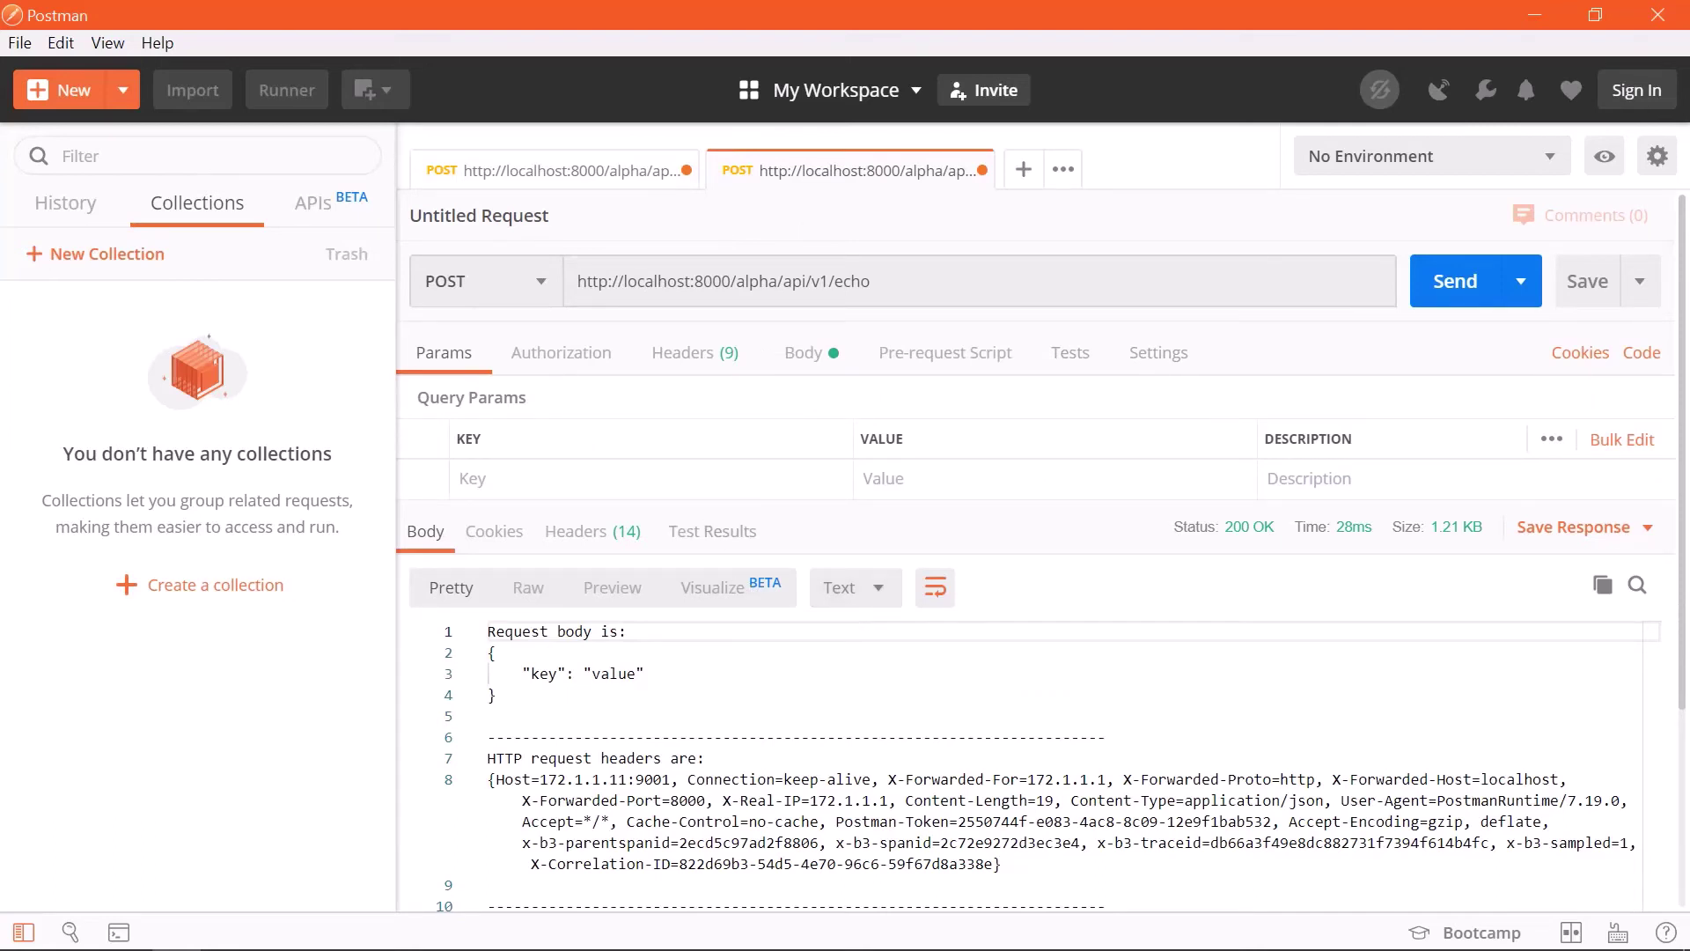
pyautogui.click(569, 172)
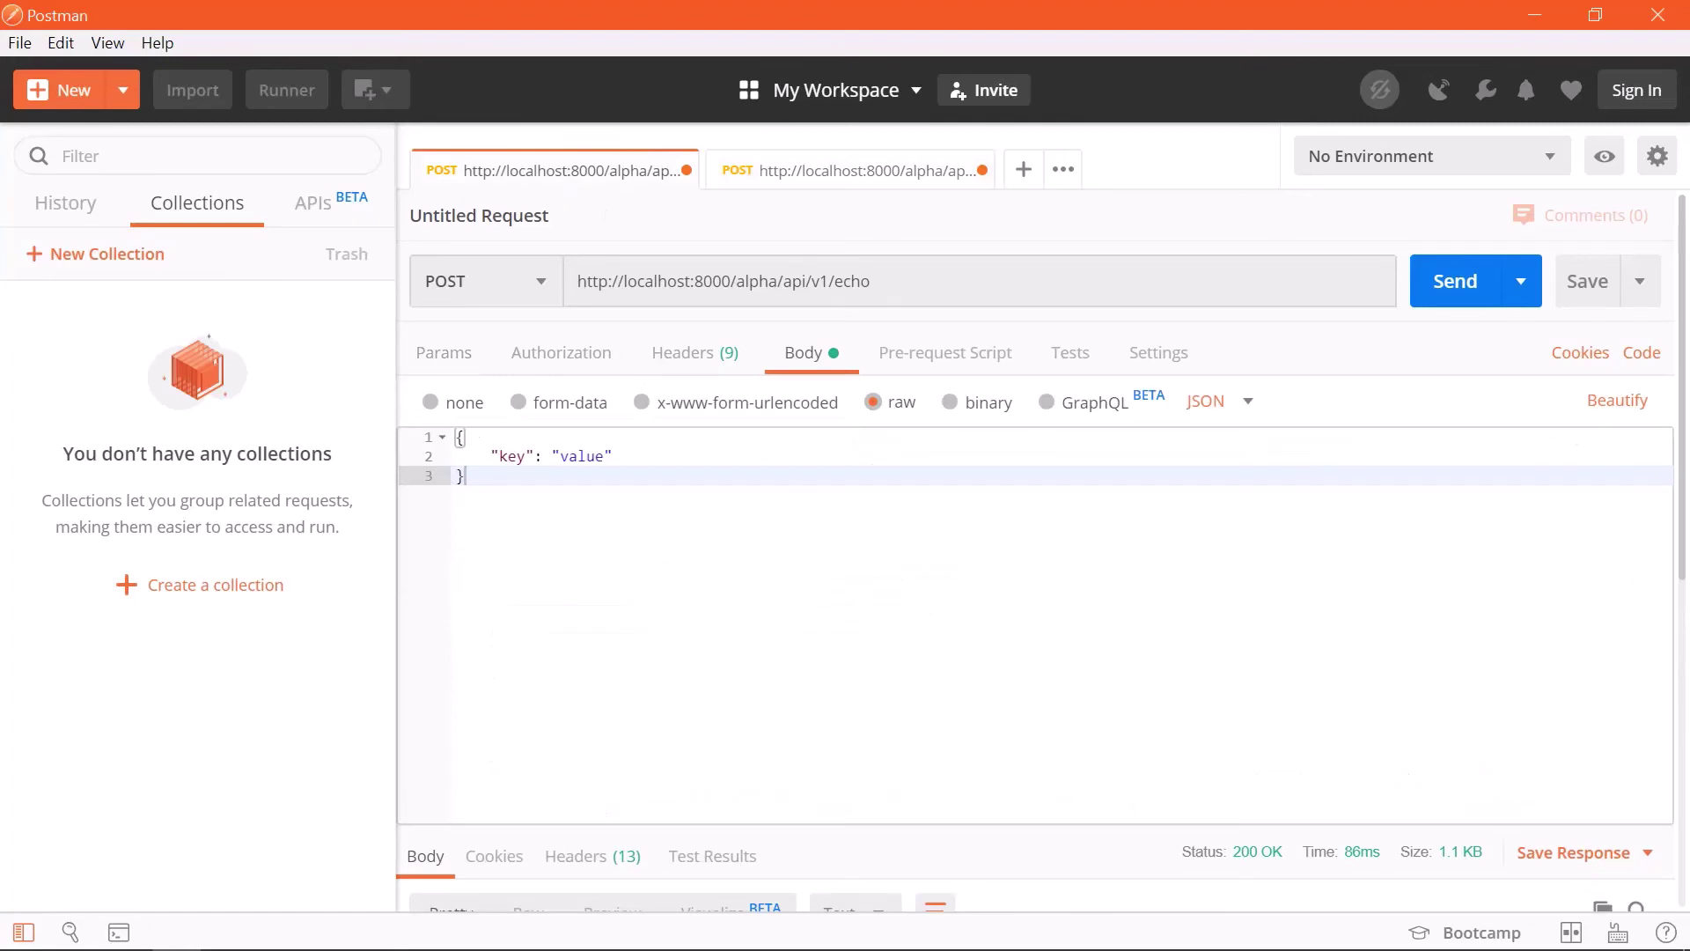
pyautogui.scroll(-5, 753, 418)
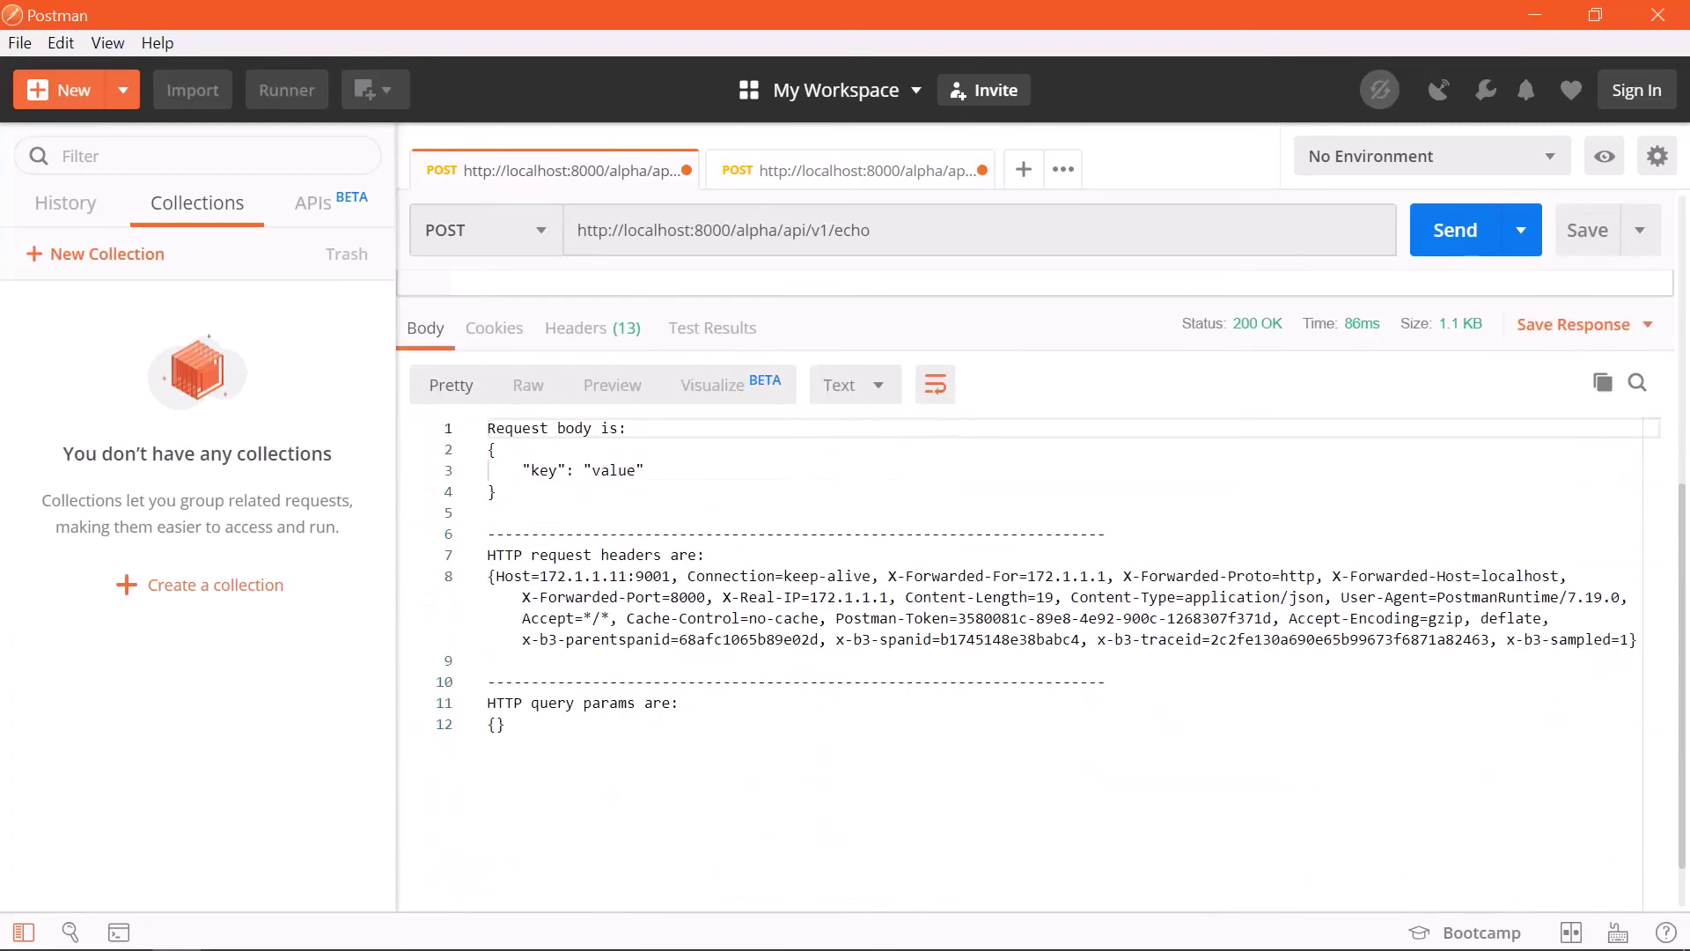
pyautogui.click(1074, 640)
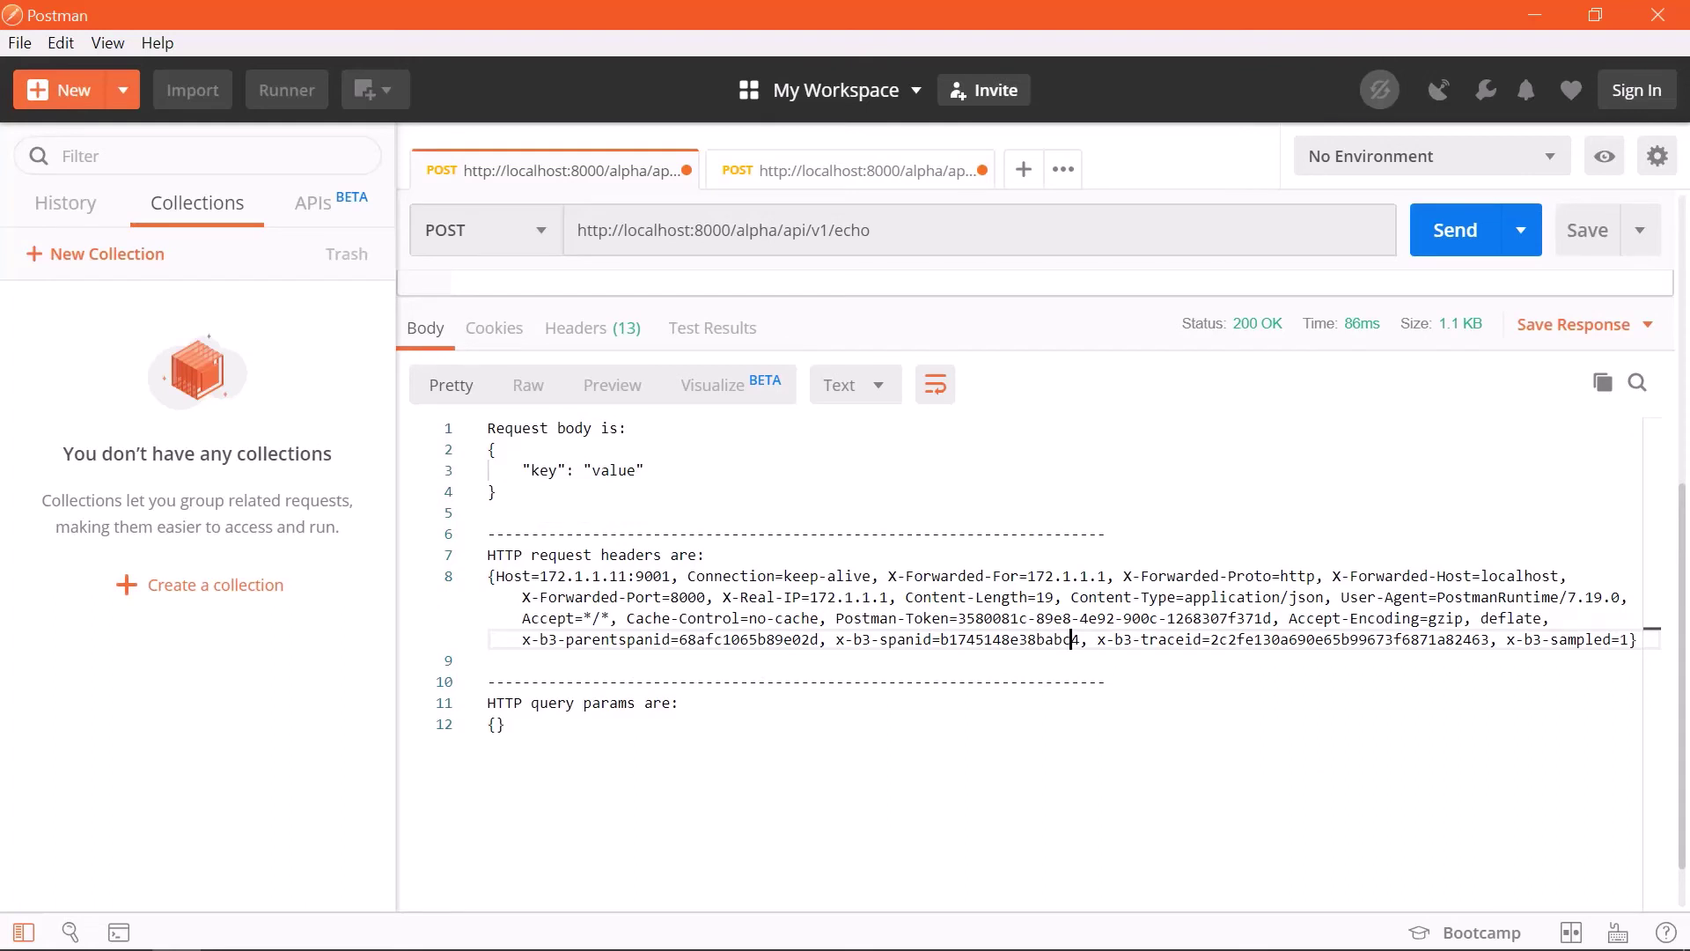
pyautogui.click(811, 174)
pyautogui.scroll(-2, 1043, 554)
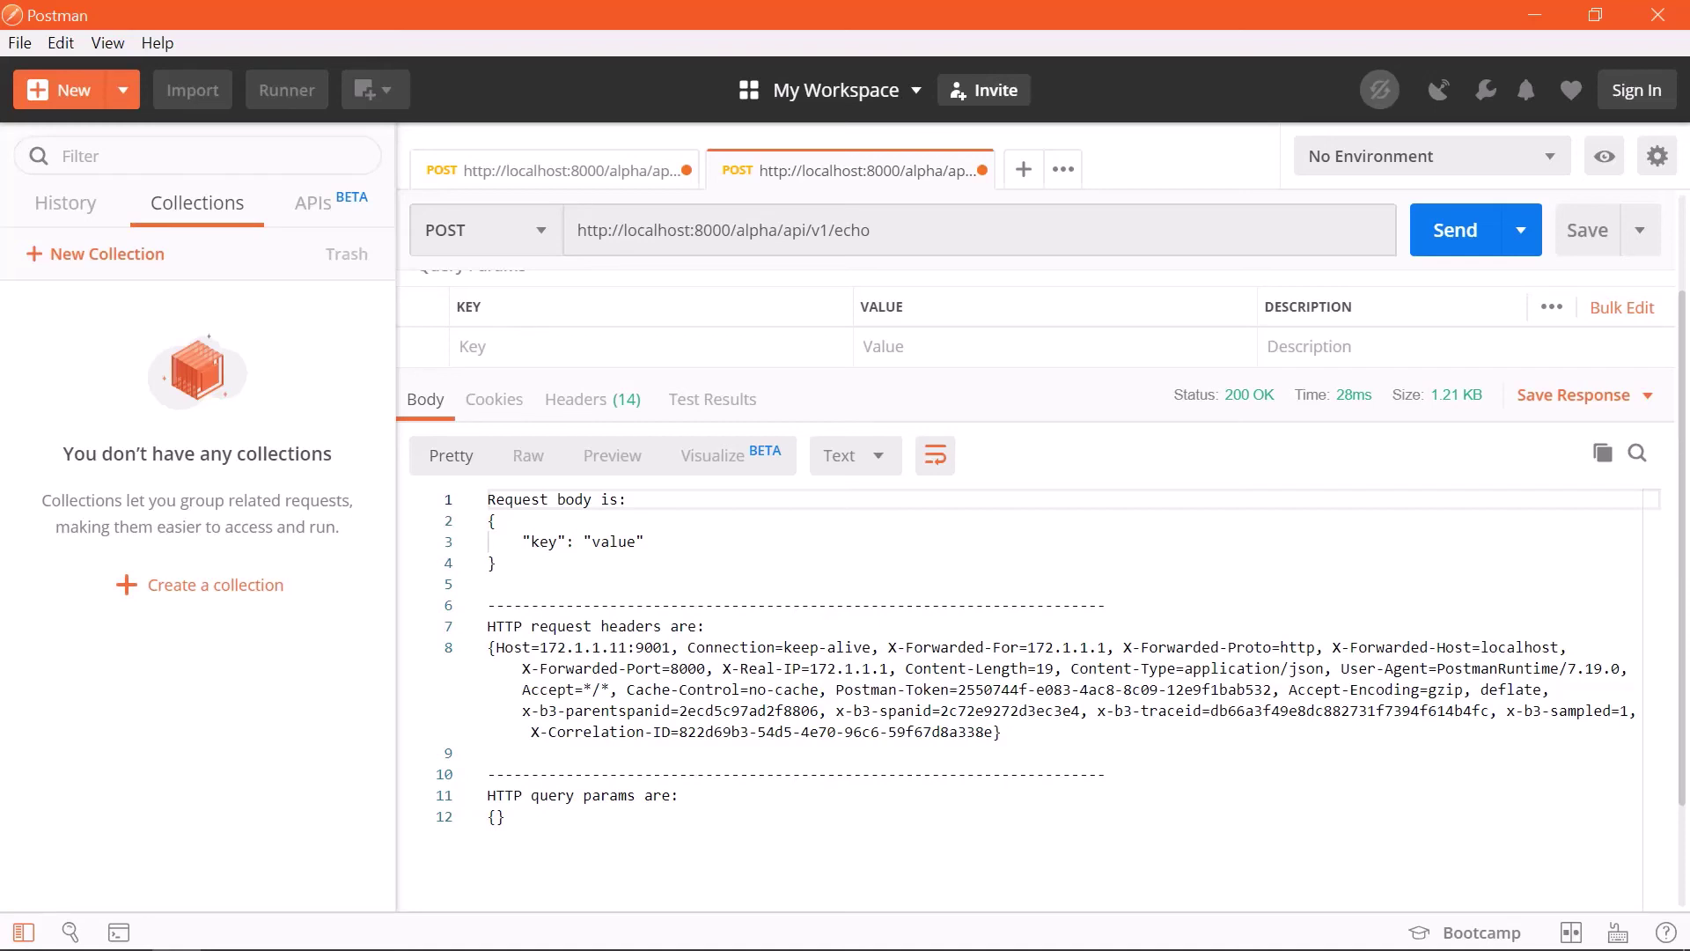
pyautogui.moveTo(532, 731)
pyautogui.mouseDown()
pyautogui.moveTo(898, 733)
pyautogui.moveTo(1012, 753)
pyautogui.mouseUp()
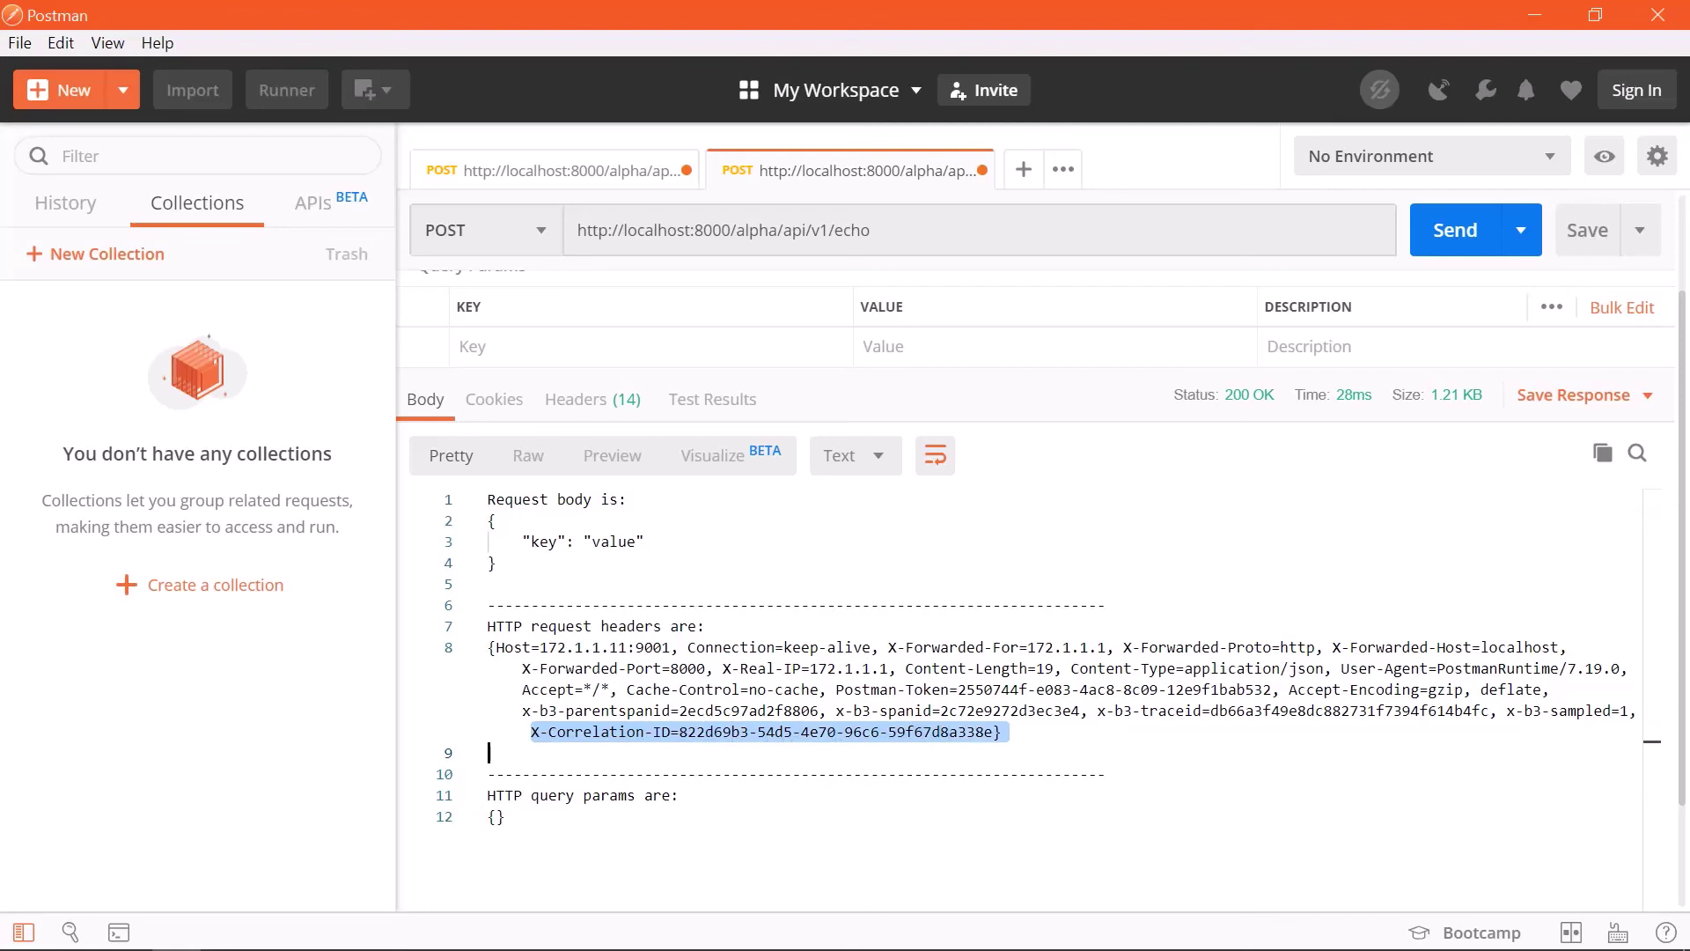
pyautogui.click(1044, 690)
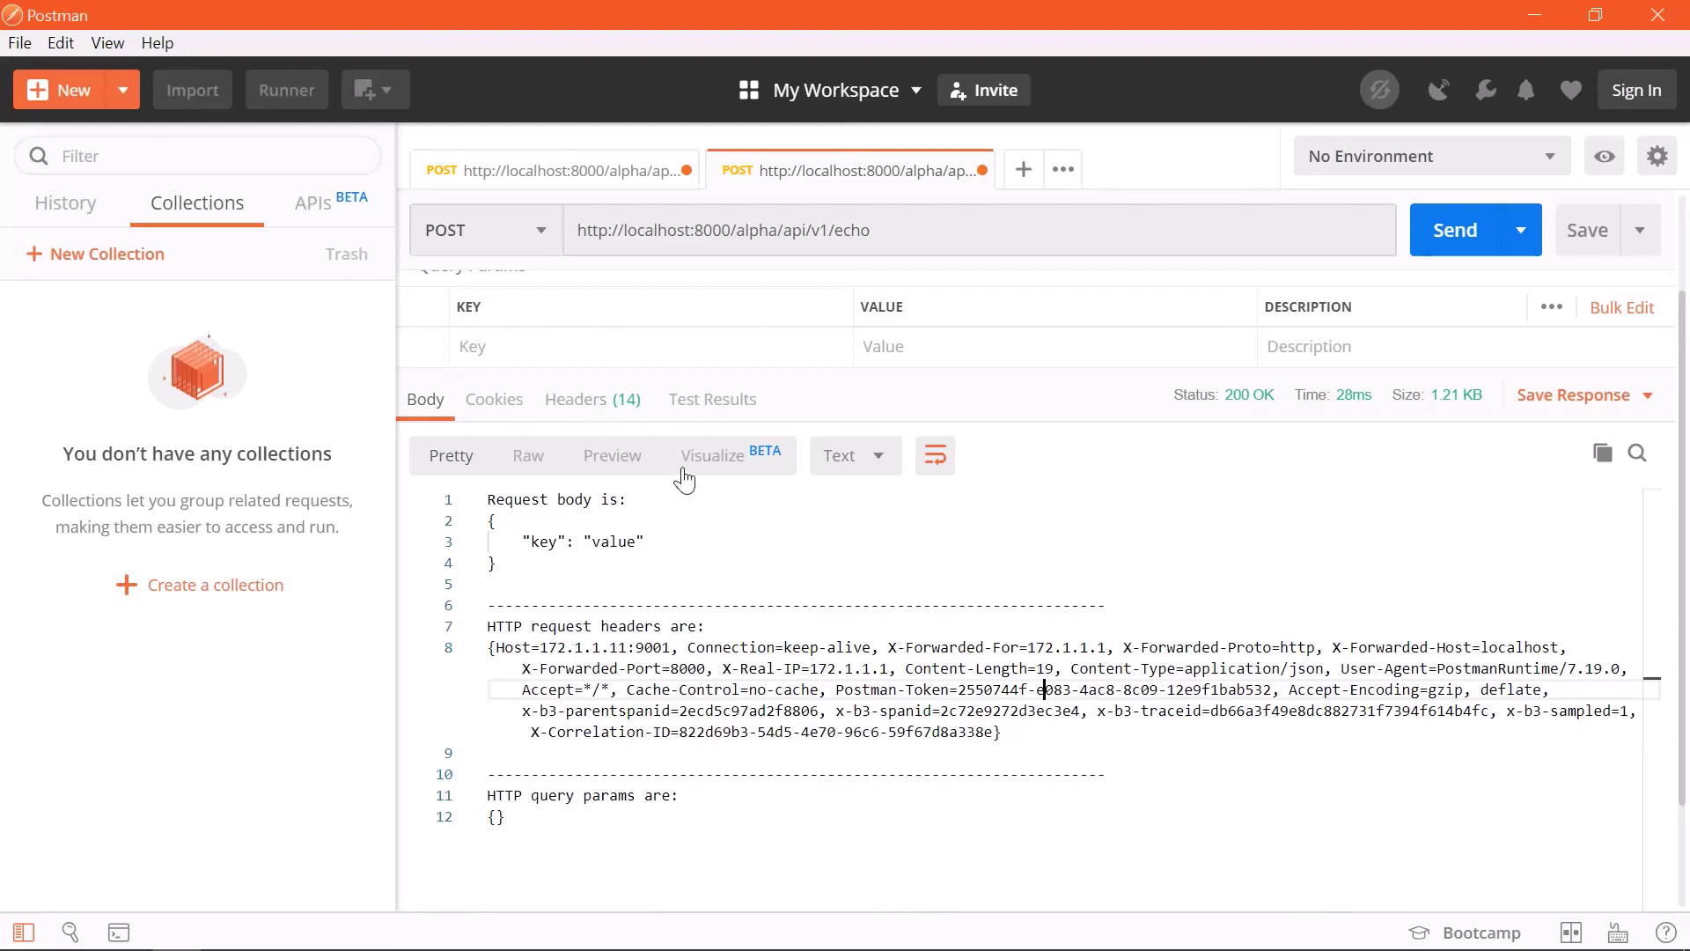
# Step: View the response headers showing X-Correlation-ID 822d69b3-54d5-4e70-96c6-59f67d8a338e
pyautogui.click(601, 413)
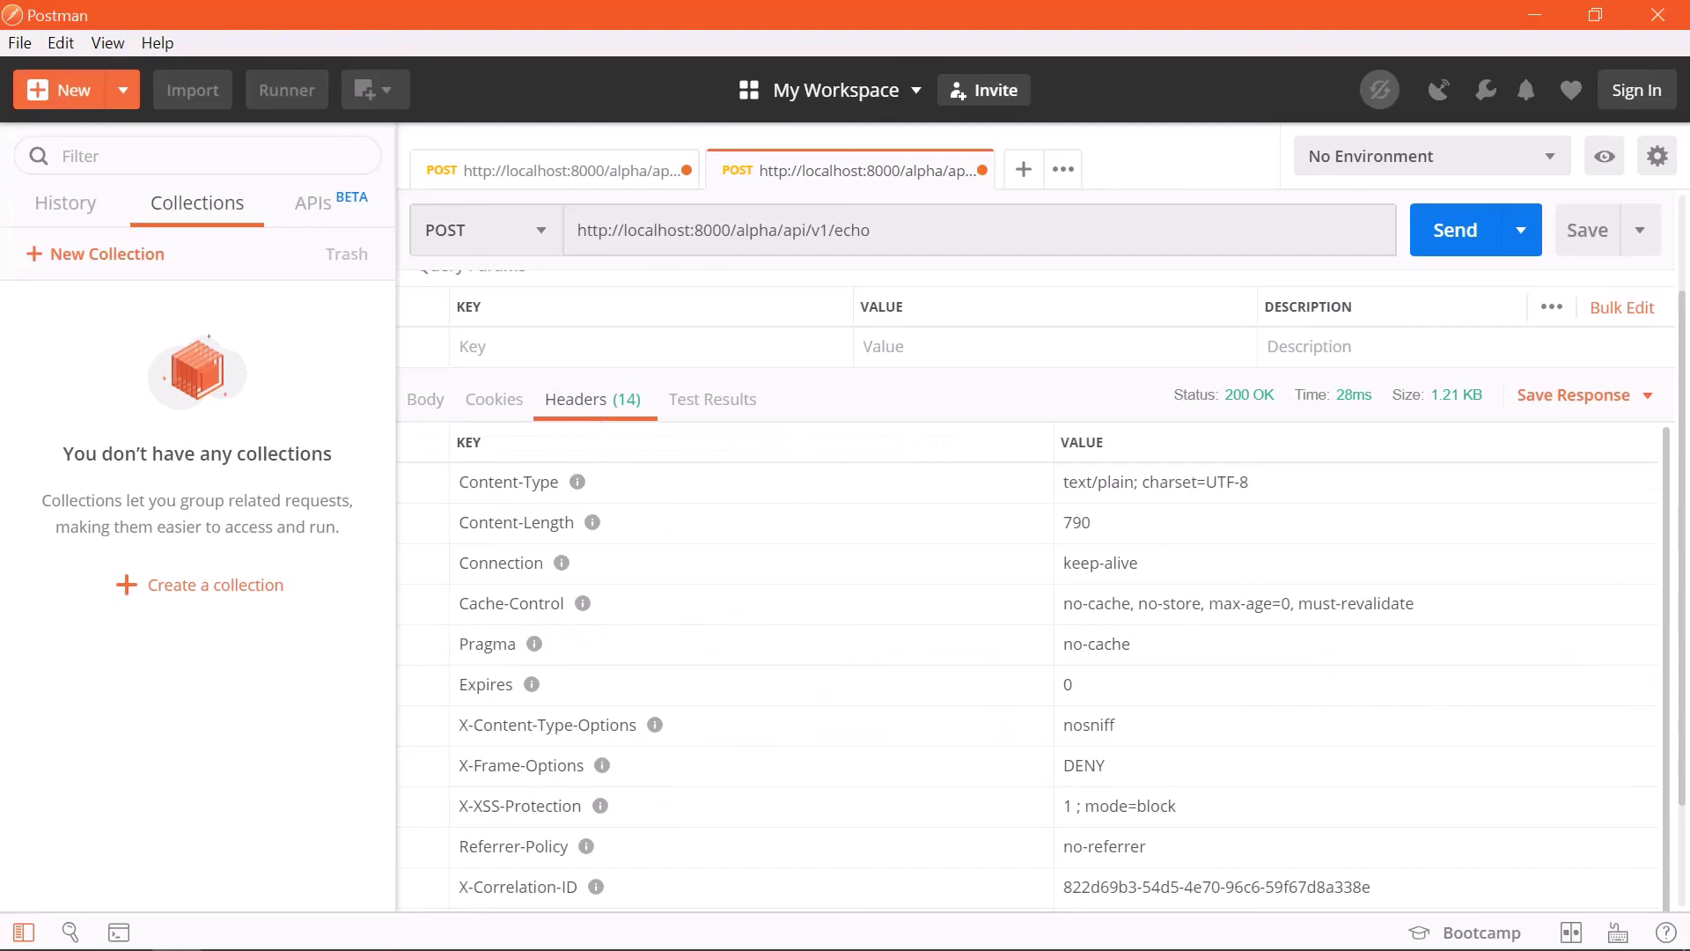
pyautogui.scroll(-1, 803, 679)
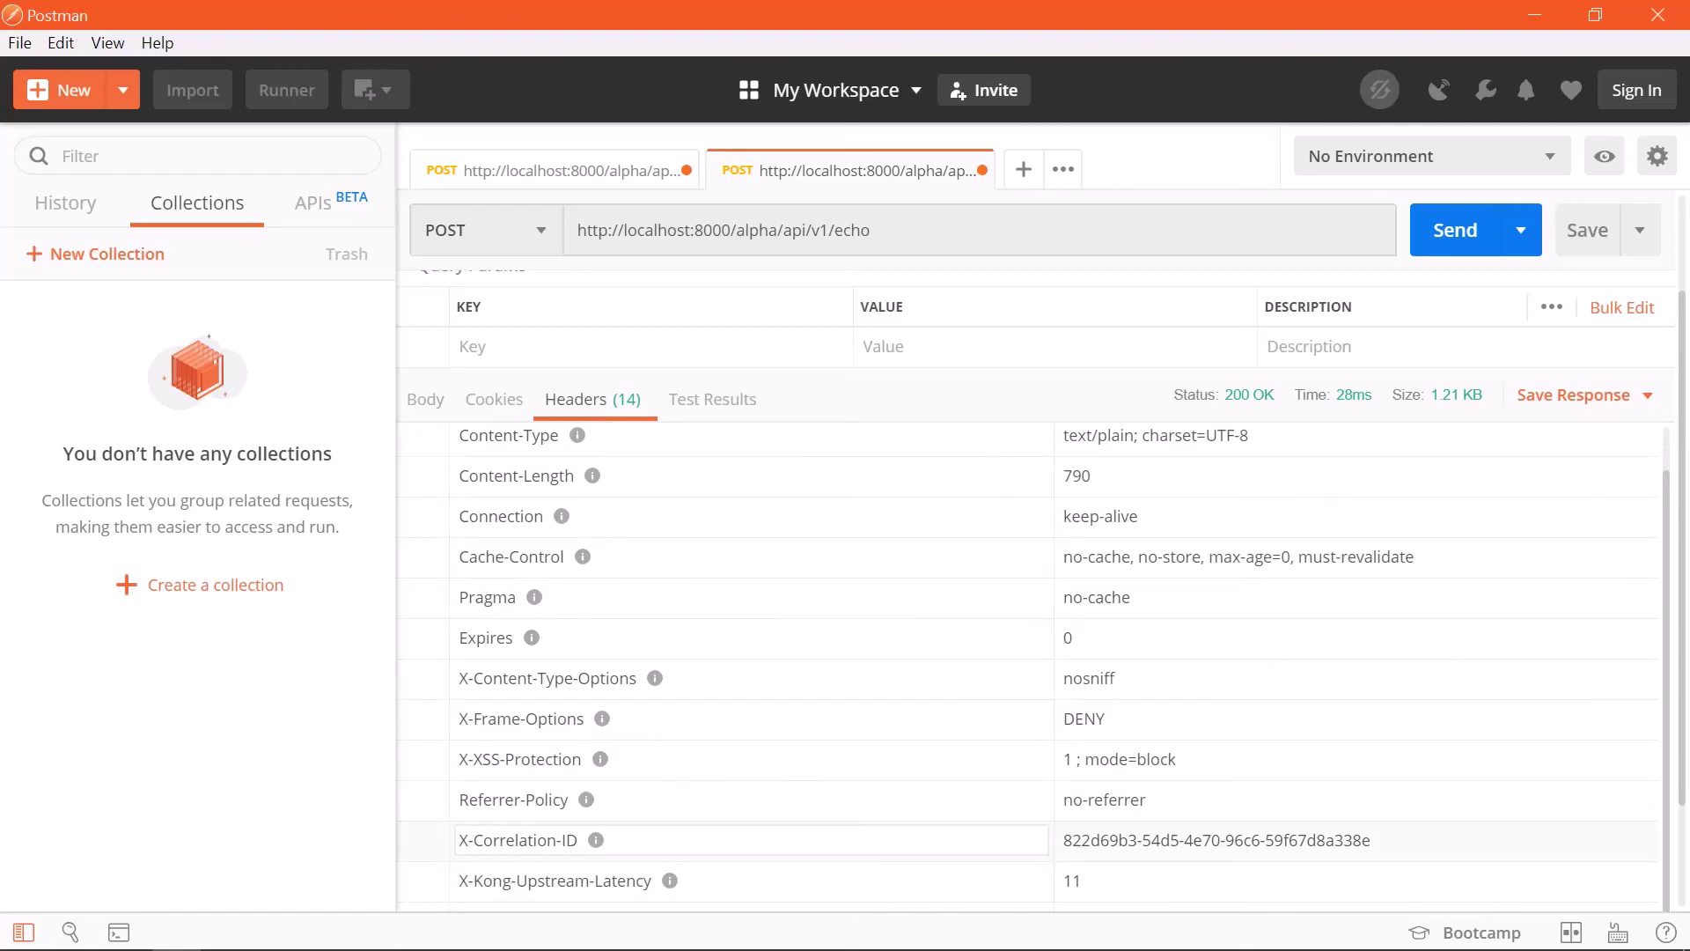
pyautogui.scroll(1, 778, 759)
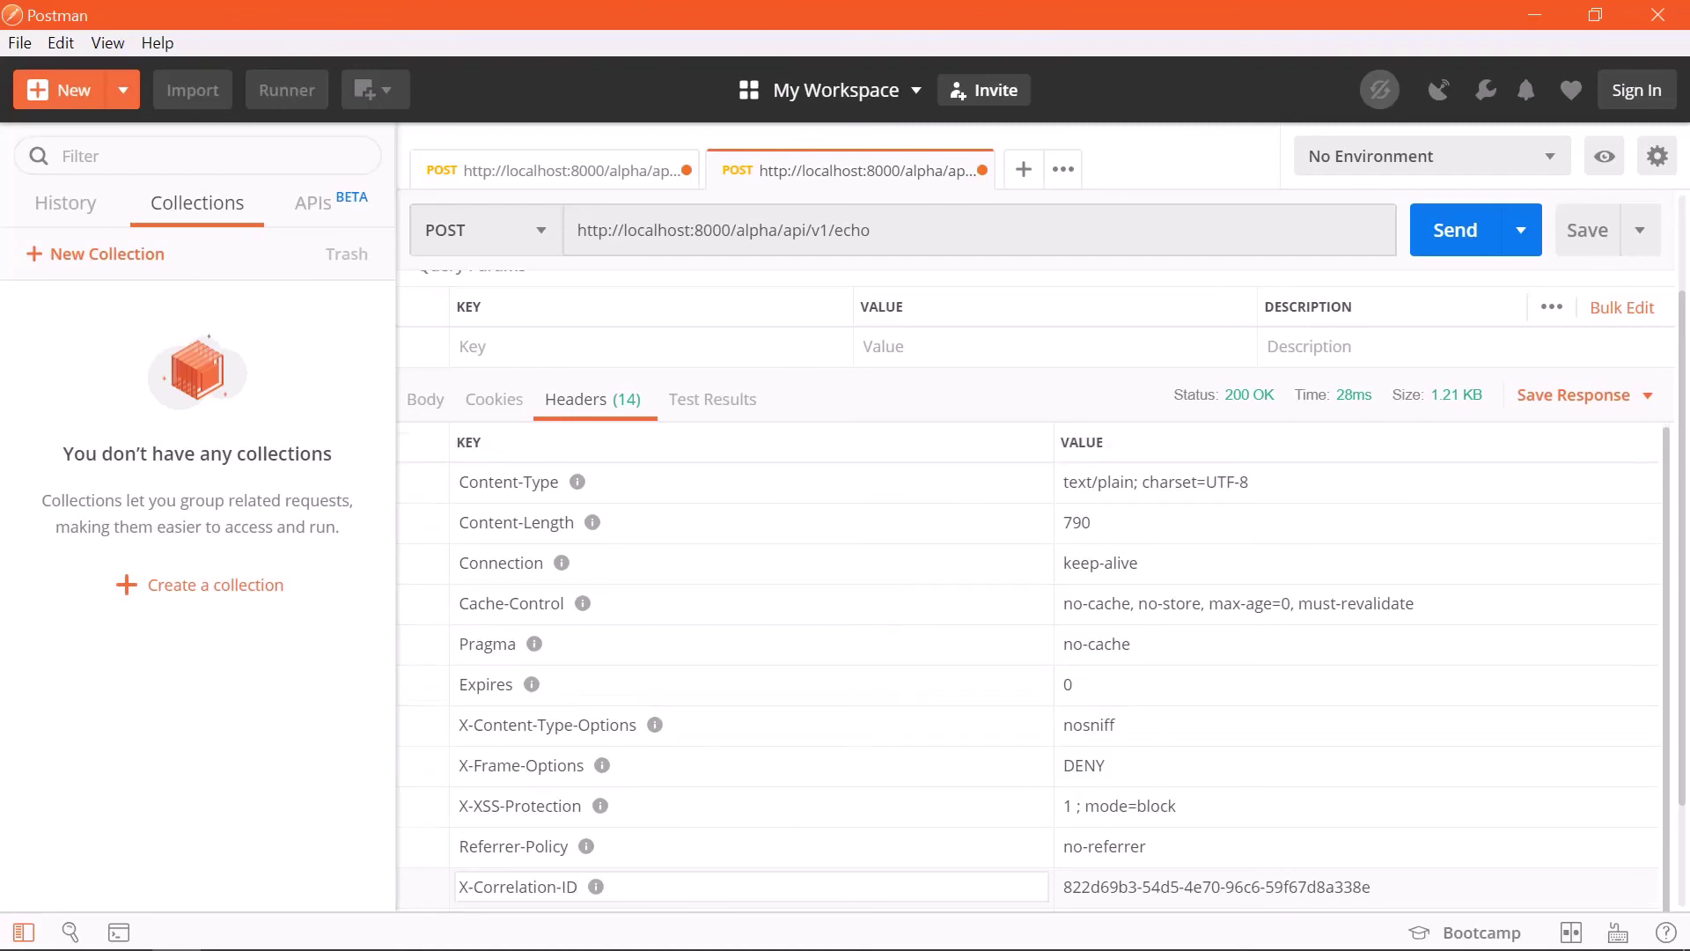